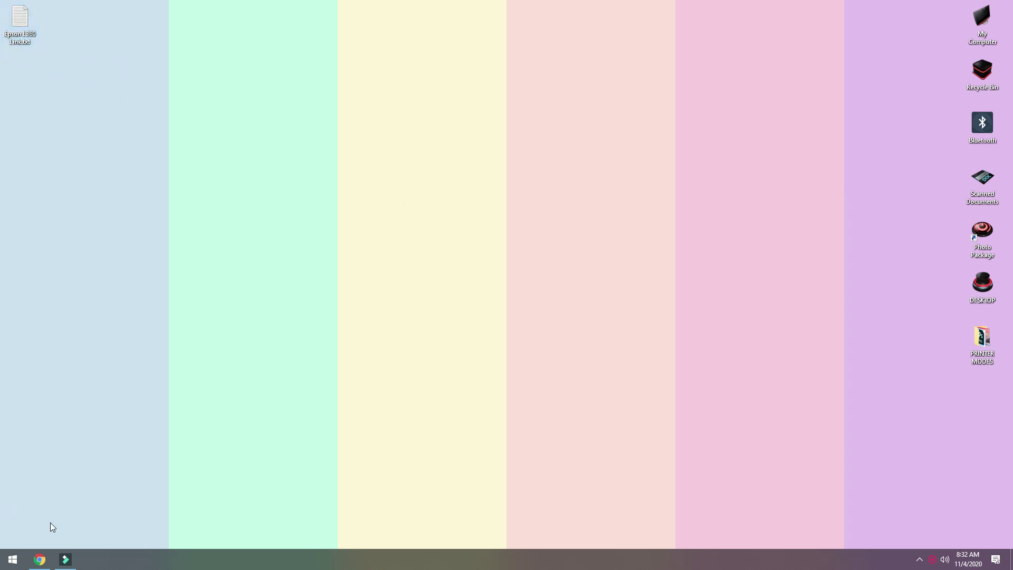
Switch to Chrome and open the copied Google Drive share link for the EPSON L360 Resetter archive.
{"action": "left_click", "coordinate": [36, 561]}
{"action": "left_click", "coordinate": [298, 32]}
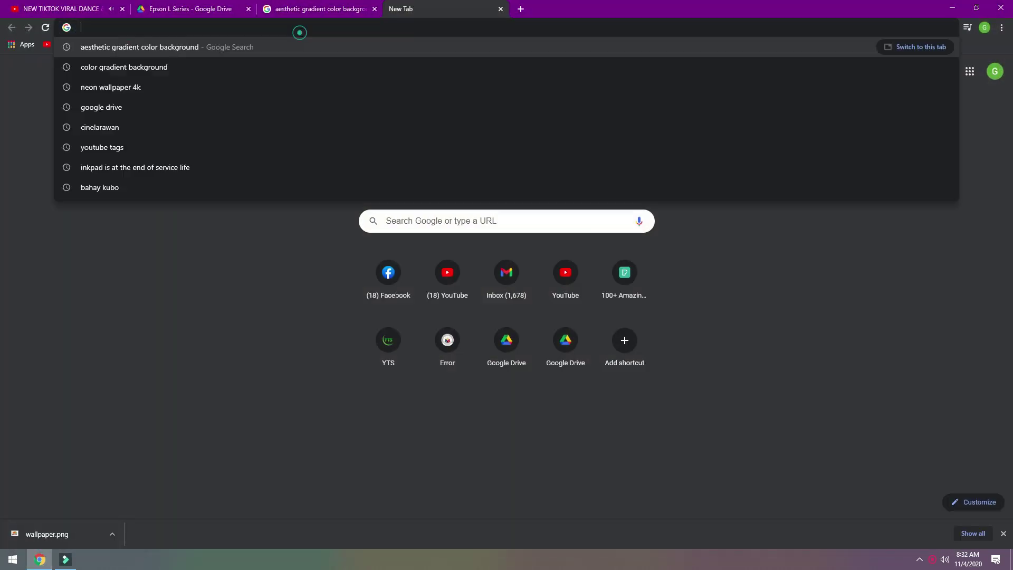
{"action": "right_click", "coordinate": [300, 33]}
{"action": "left_click", "coordinate": [344, 103]}
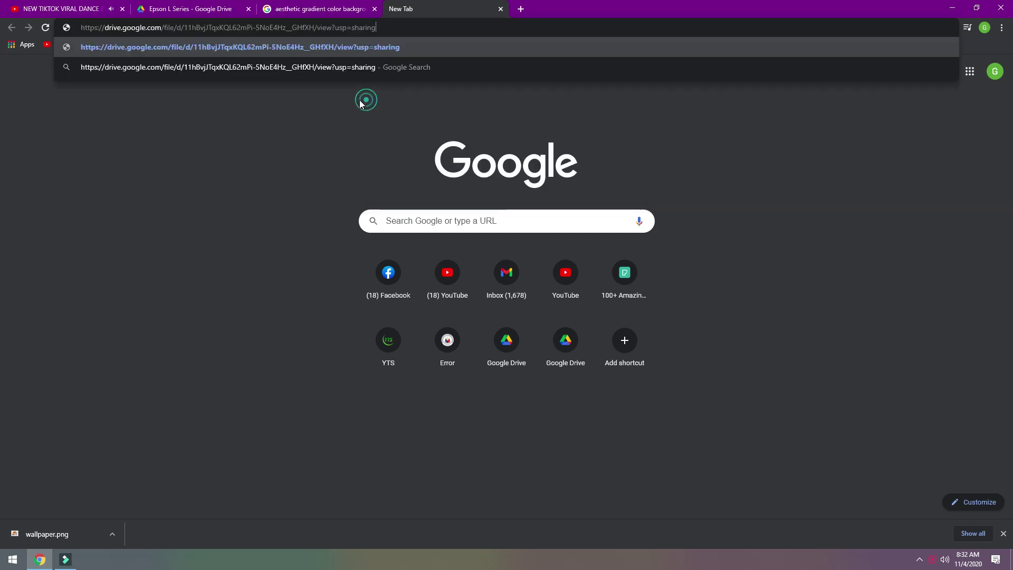
{"action": "key", "text": "Return"}
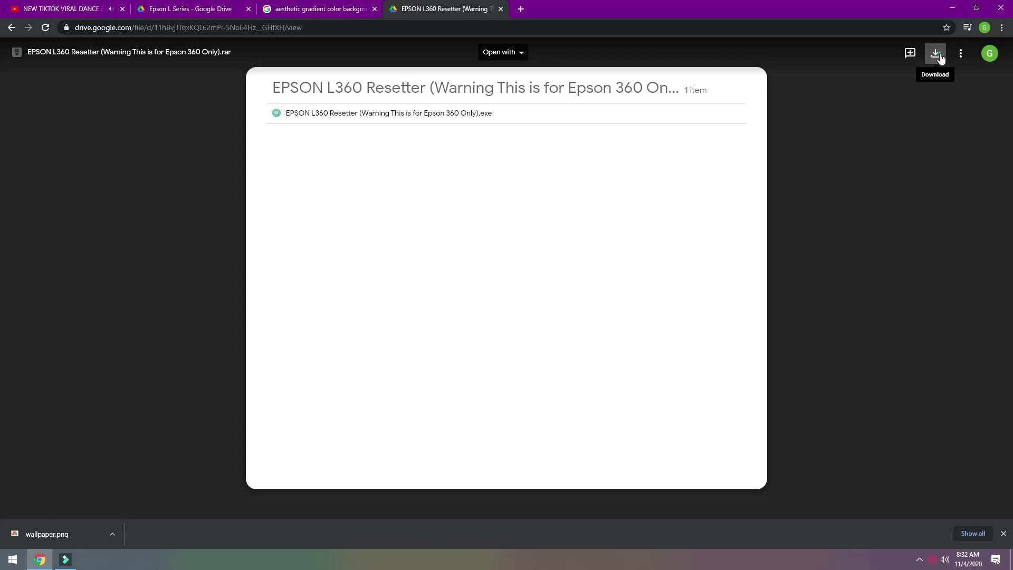
Download the EPSON L360 Resetter .rar file from Google Drive, proceeding despite the missing virus scan.
{"action": "left_click", "coordinate": [939, 55]}
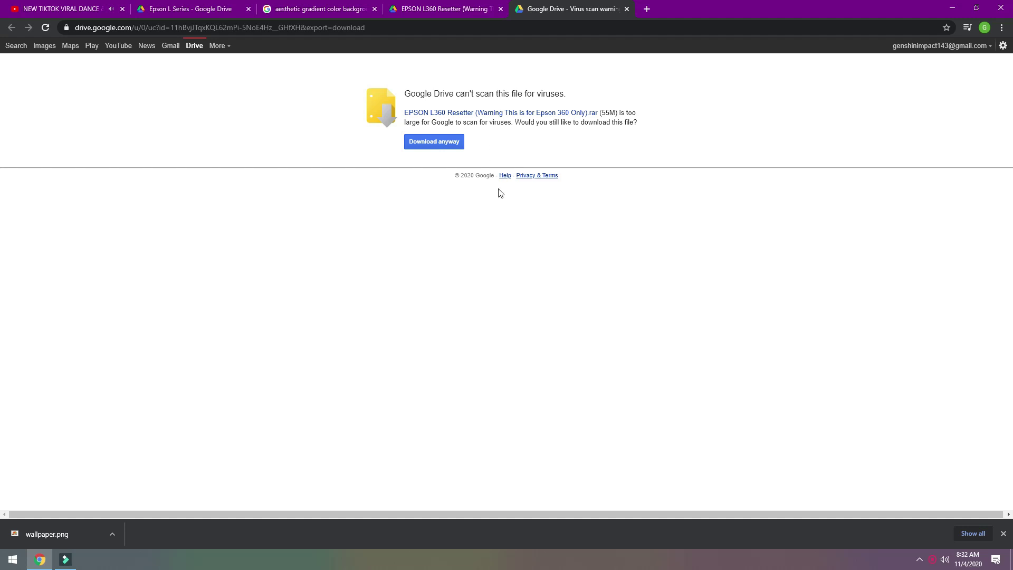
{"action": "left_click", "coordinate": [496, 13]}
{"action": "left_click", "coordinate": [554, 13]}
{"action": "left_click", "coordinate": [440, 143]}
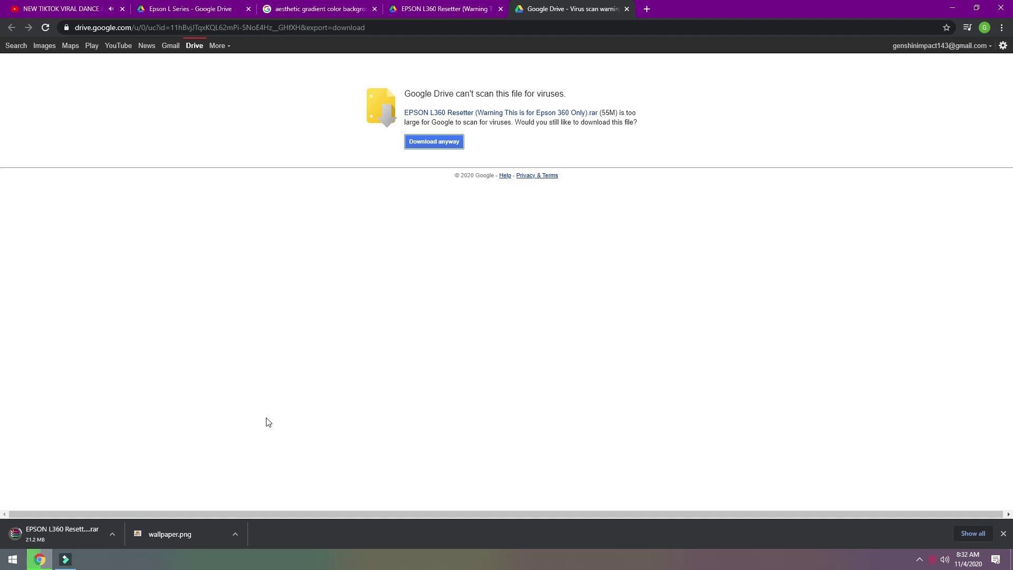
Show the downloaded EPSON L360 Resetter archive in its folder.
{"action": "left_click", "coordinate": [112, 535]}
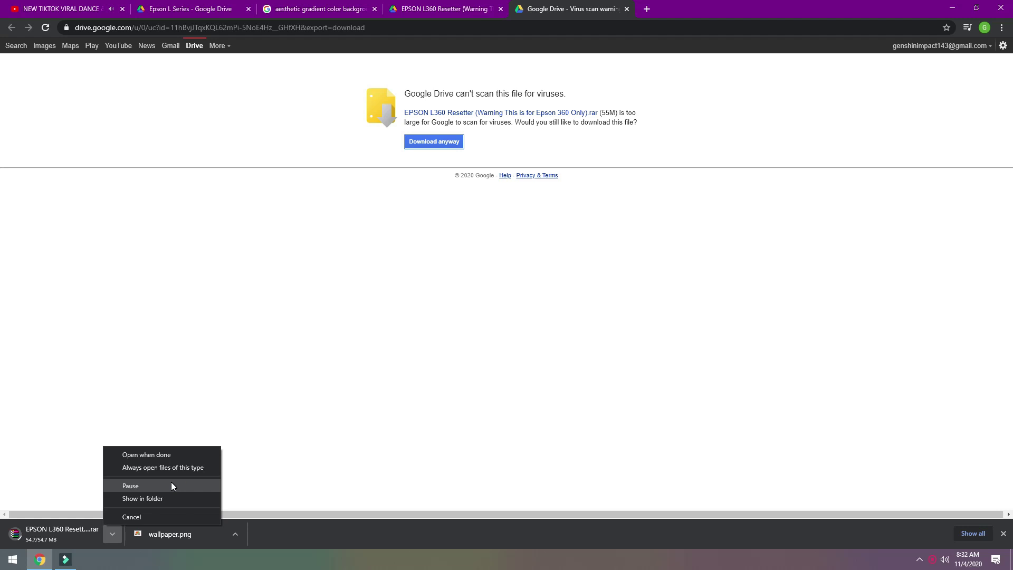
{"action": "left_click", "coordinate": [275, 298]}
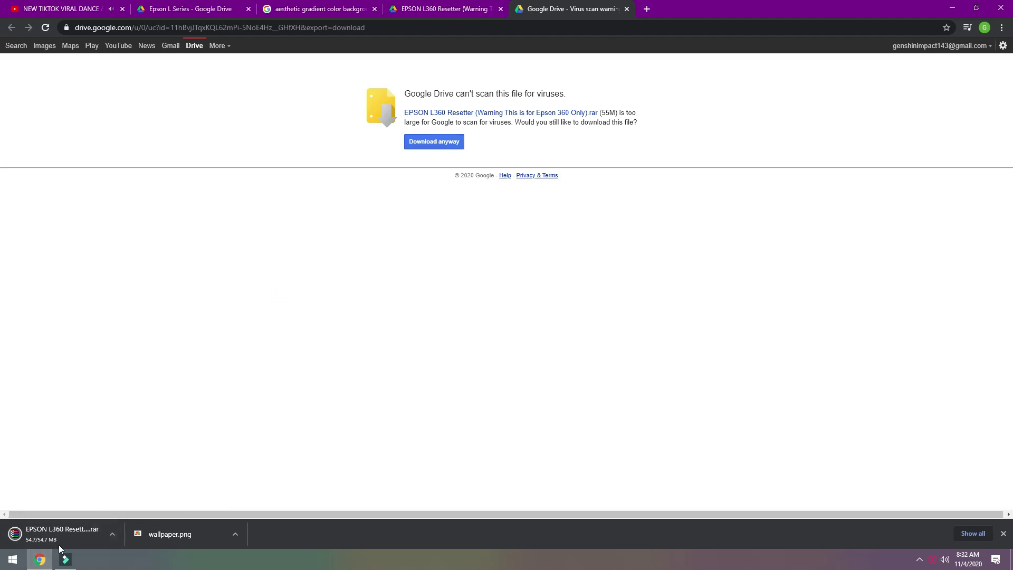
{"action": "left_click", "coordinate": [113, 535]}
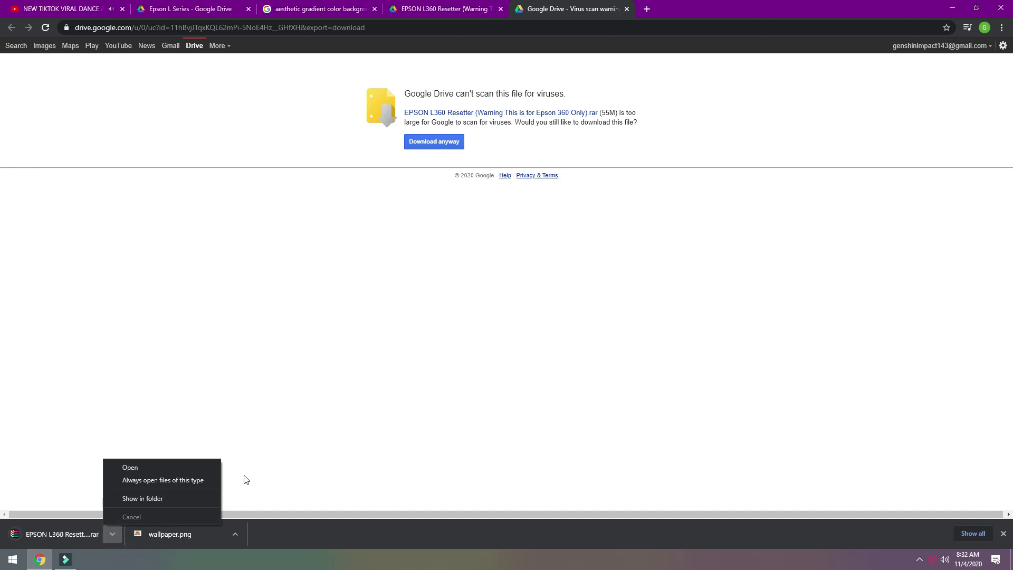
{"action": "left_click", "coordinate": [157, 500]}
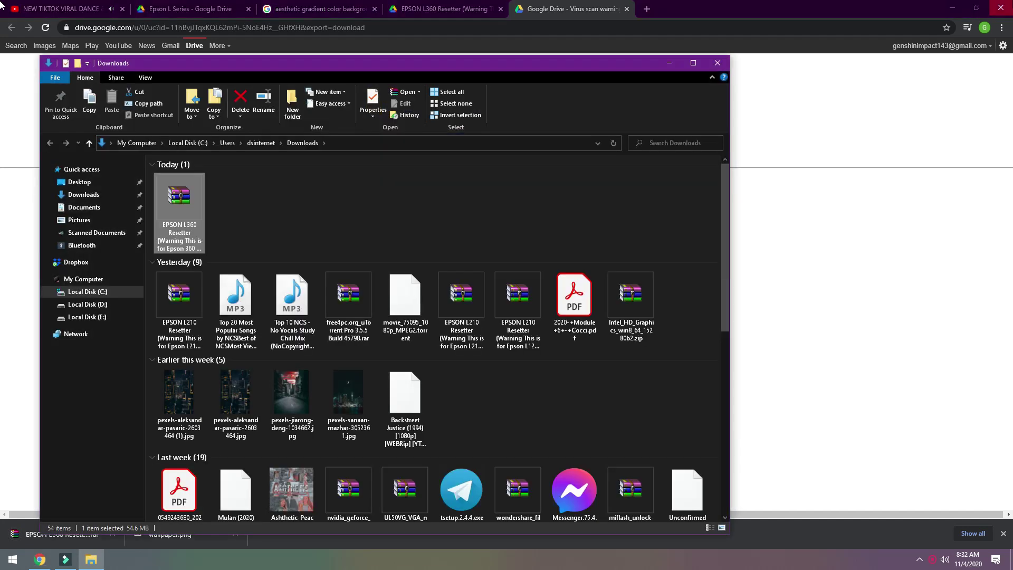
Move the EPSON L360 Resetter archive from the Downloads folder to the desktop, closing the folder window.
{"action": "left_click", "coordinate": [953, 8]}
{"action": "left_click_drag", "start_coordinate": [465, 65], "coordinate": [707, 119]}
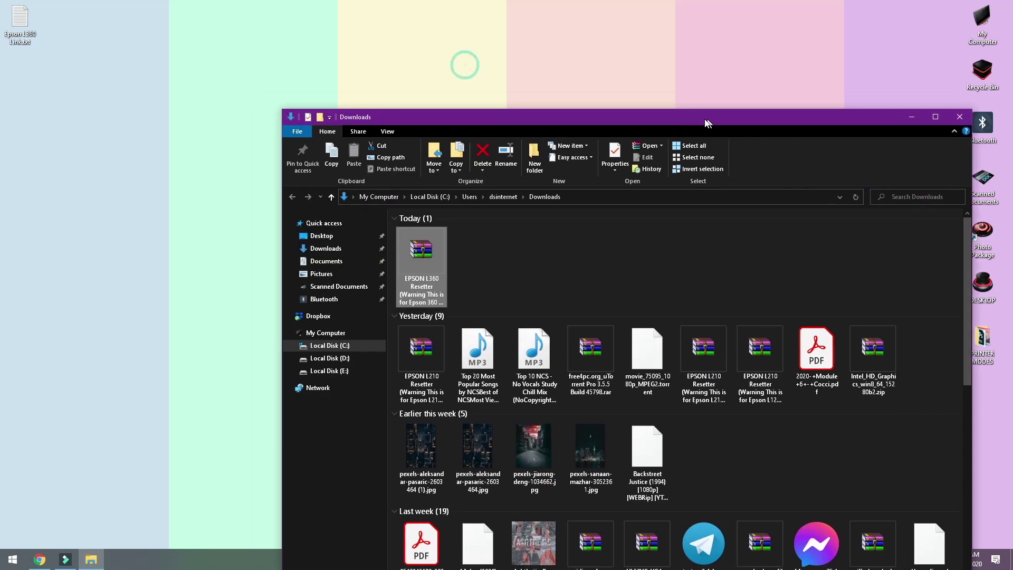
{"action": "right_click", "coordinate": [423, 259]}
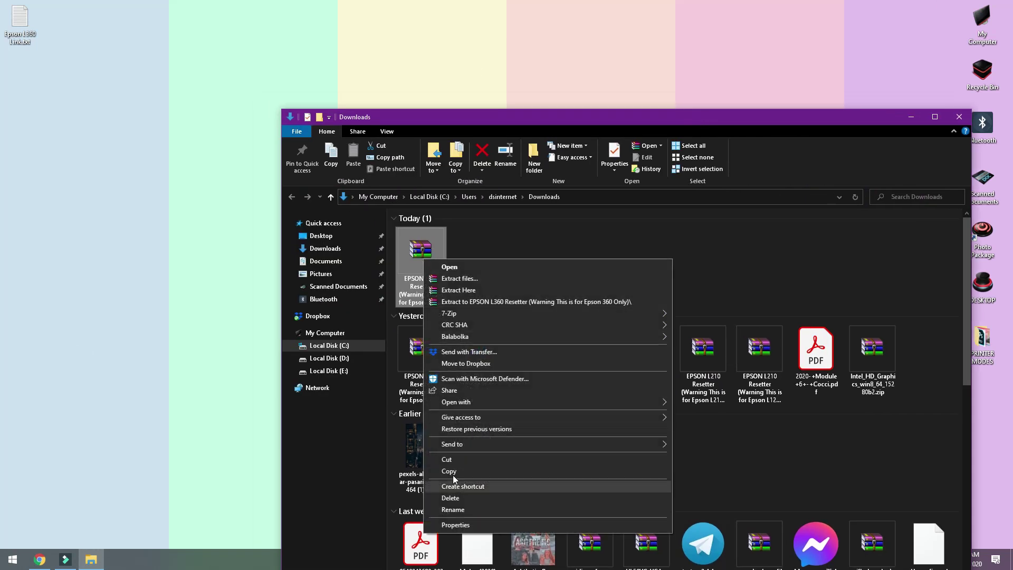
{"action": "left_click", "coordinate": [451, 459]}
{"action": "left_click", "coordinate": [970, 113]}
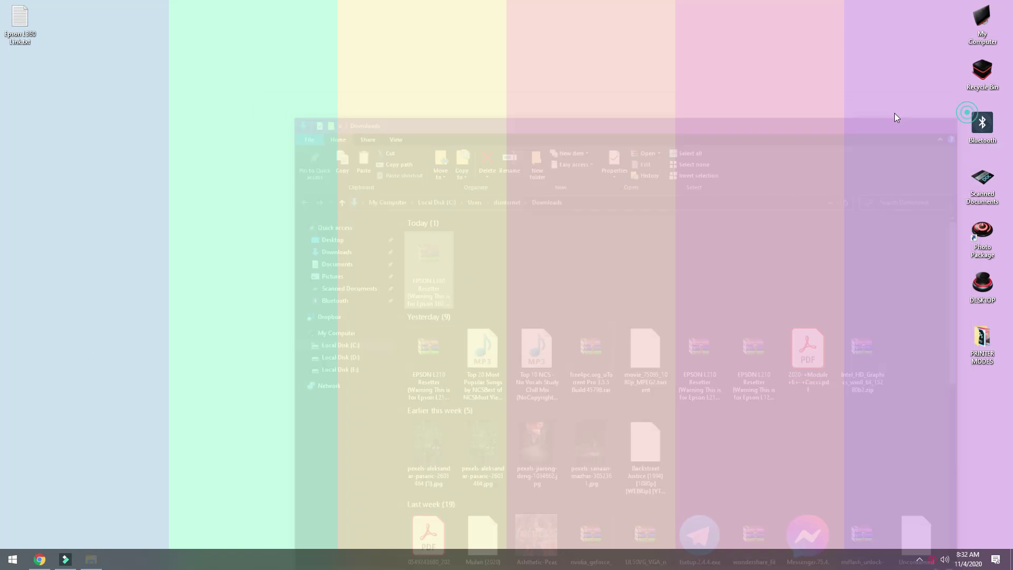
{"action": "right_click", "coordinate": [321, 144]}
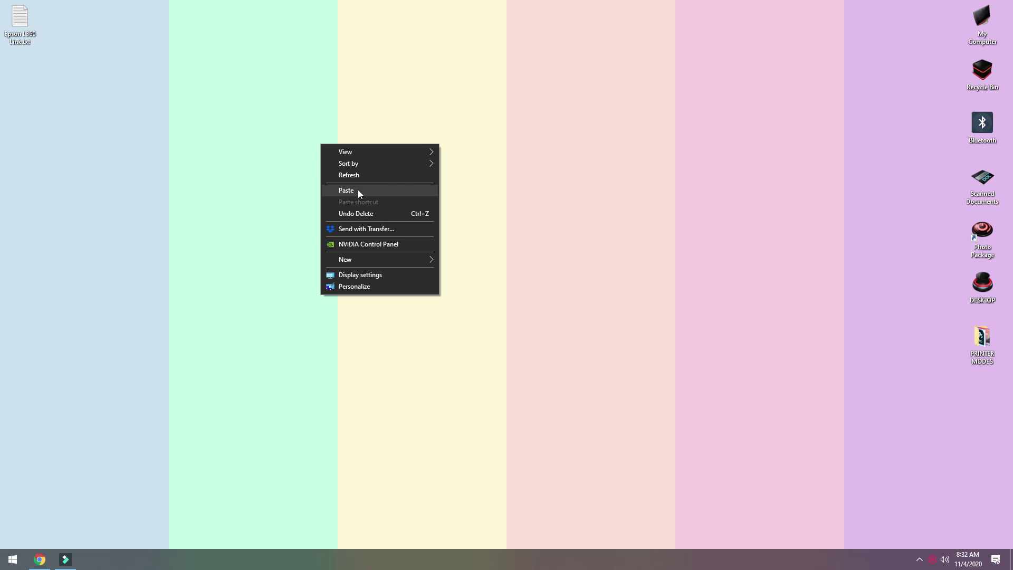
{"action": "left_click", "coordinate": [358, 190]}
Place the archive's icon beneath the Epson L360 Link.txt file and refresh the desktop.
{"action": "left_click_drag", "start_coordinate": [338, 121], "coordinate": [18, 88]}
{"action": "right_click", "coordinate": [241, 126]}
{"action": "left_click", "coordinate": [262, 155]}
{"action": "right_click", "coordinate": [229, 105]}
{"action": "left_click", "coordinate": [262, 137]}
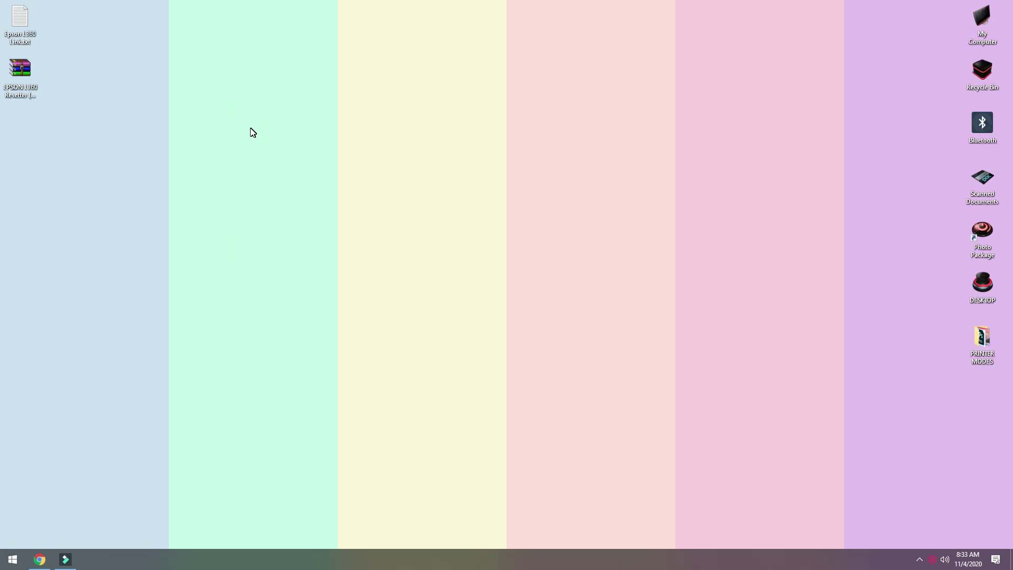
Open the EPSON L360 Resetter archive in WinRAR and start extracting its .exe file with Desktop as the destination.
{"action": "right_click", "coordinate": [21, 86]}
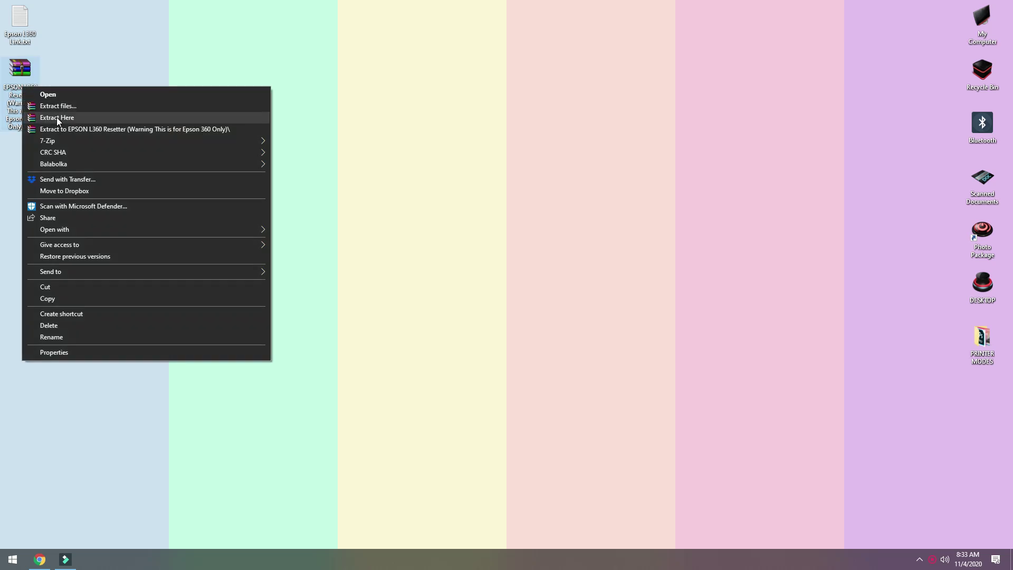
{"action": "left_click", "coordinate": [56, 117]}
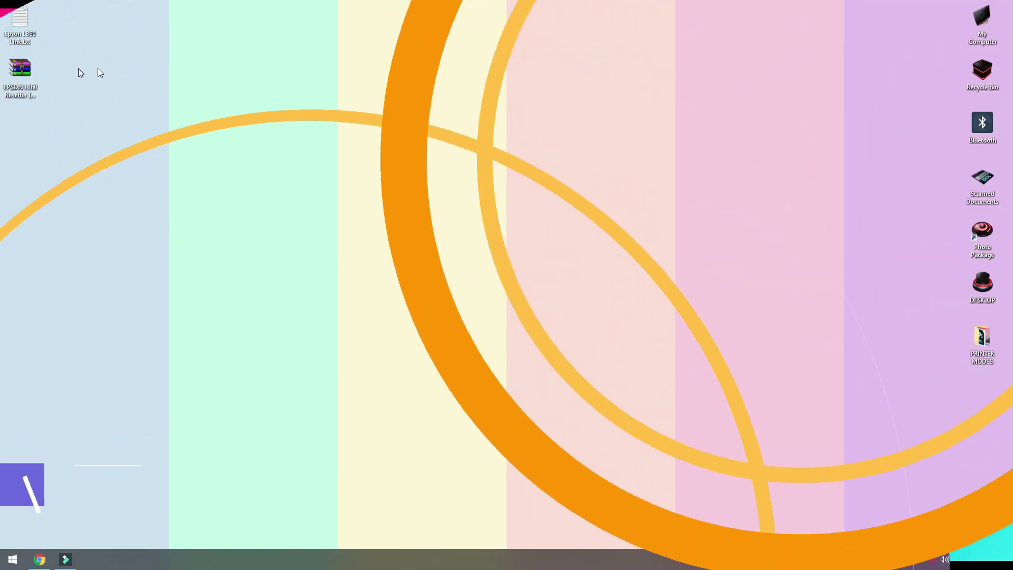
{"action": "right_click", "coordinate": [24, 70]}
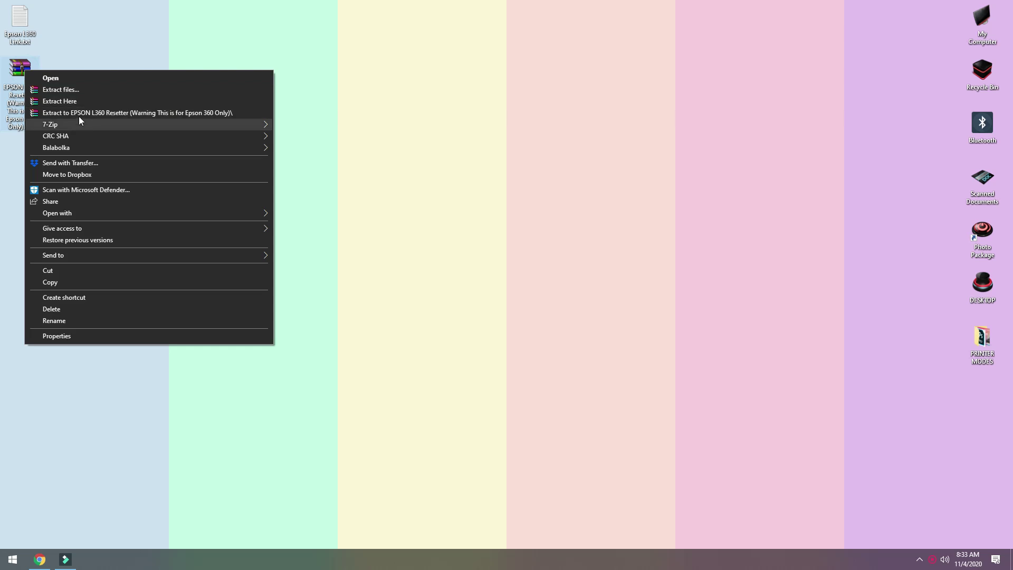
{"action": "left_click", "coordinate": [62, 78]}
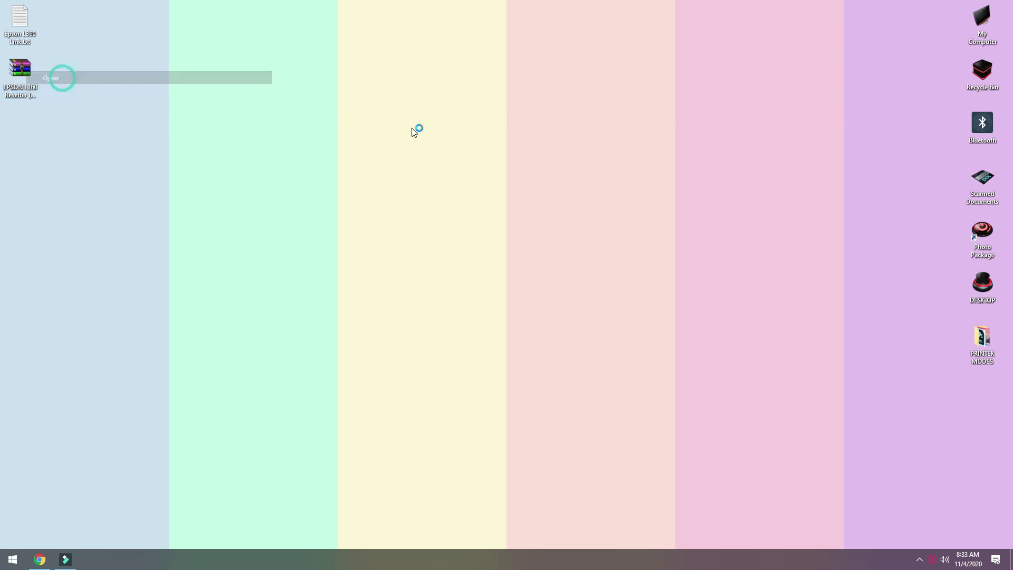
{"action": "left_click", "coordinate": [321, 200]}
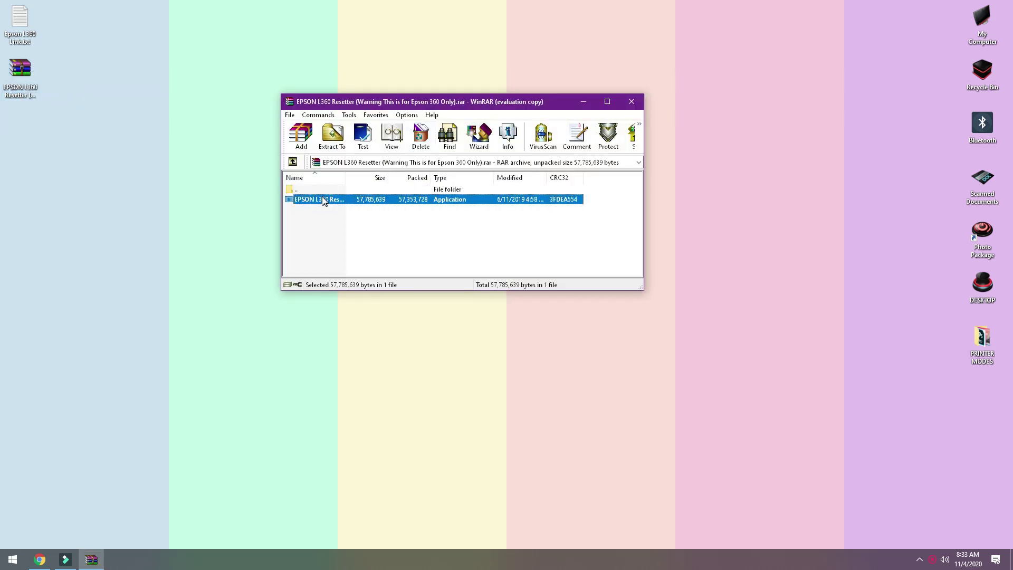
{"action": "left_click", "coordinate": [332, 136]}
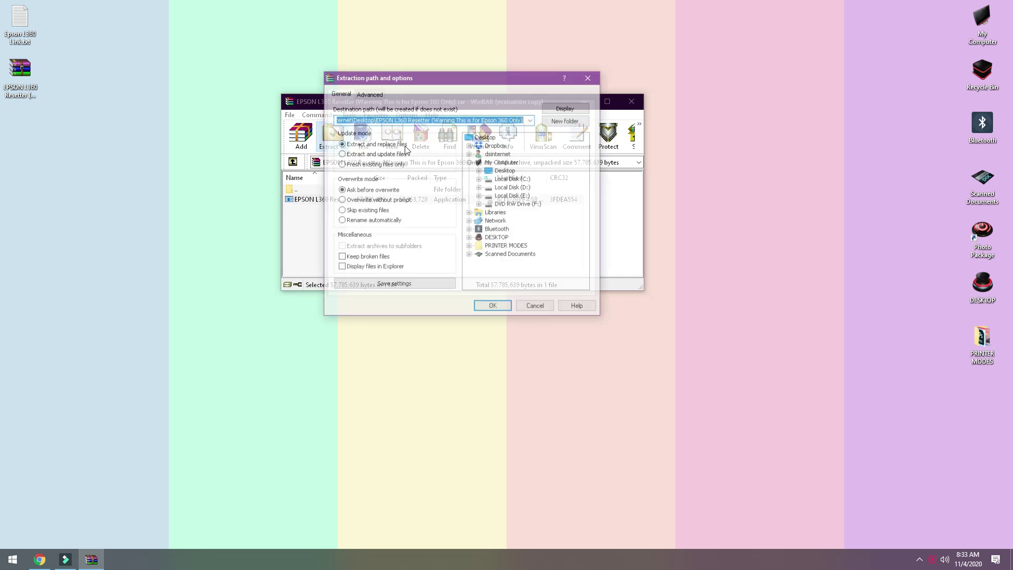
{"action": "left_click", "coordinate": [482, 139]}
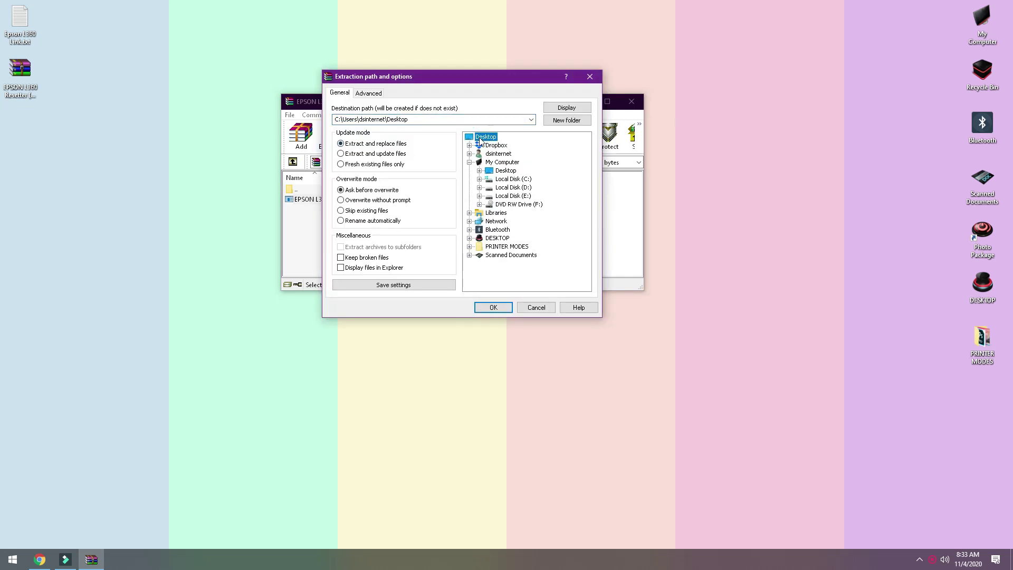
{"action": "left_click", "coordinate": [492, 306]}
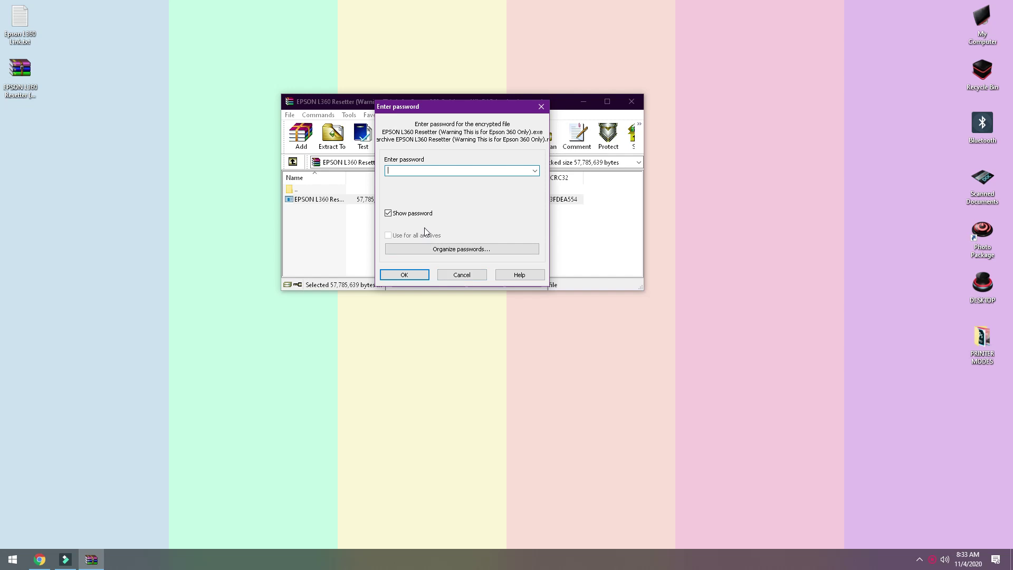
Enter the archive password to complete the extraction, and close the archive window.
{"action": "left_click", "coordinate": [390, 213]}
{"action": "left_click", "coordinate": [426, 170]}
{"action": "left_click", "coordinate": [405, 275]}
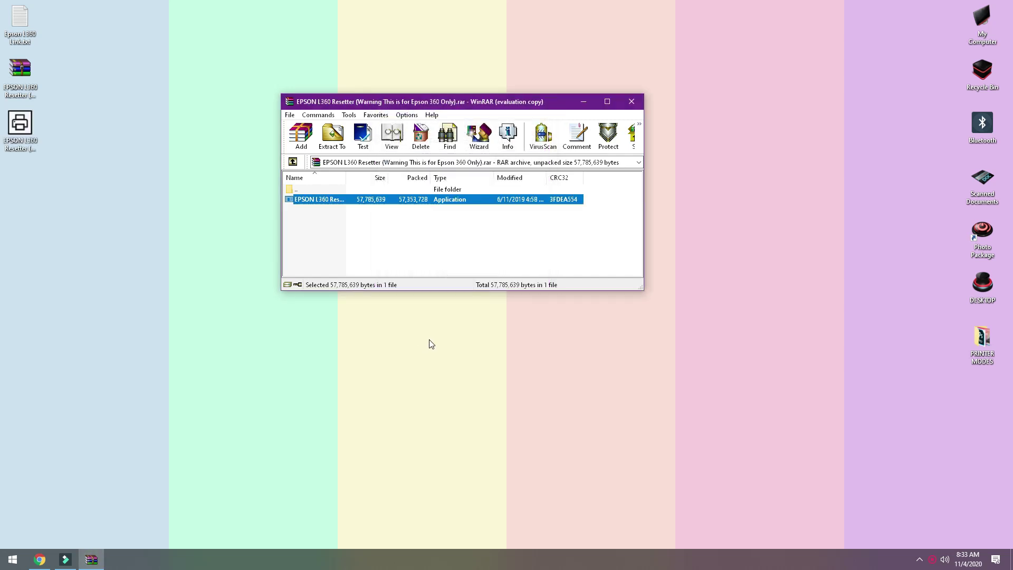
{"action": "left_click", "coordinate": [631, 101]}
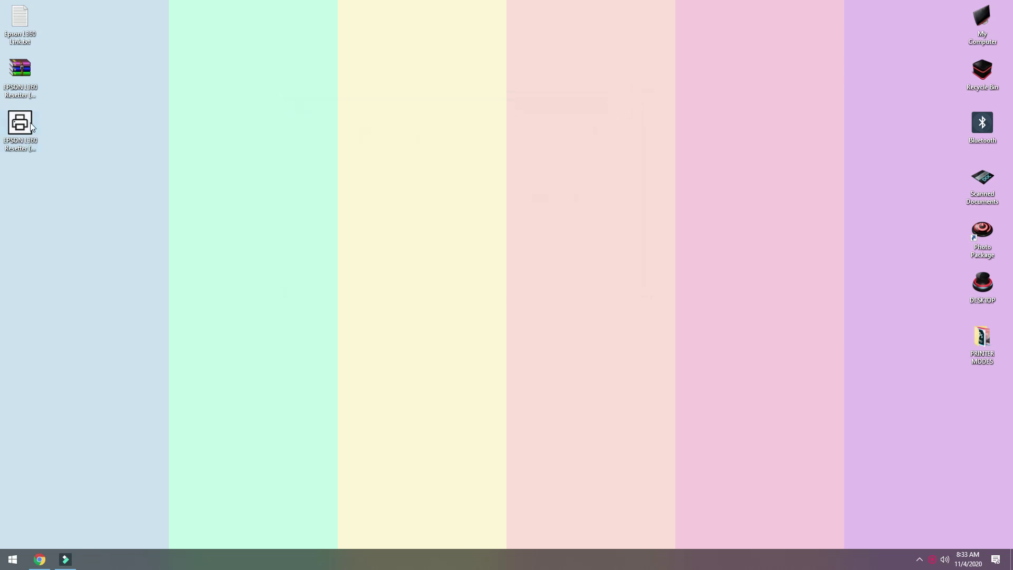
Move the resetter archive and Epson L360 Link.txt beneath the PRINTER MODES folder on the desktop, and refresh the desktop.
{"action": "left_click_drag", "start_coordinate": [30, 77], "coordinate": [986, 409]}
{"action": "left_click_drag", "start_coordinate": [19, 18], "coordinate": [995, 454]}
{"action": "right_click", "coordinate": [262, 137]}
{"action": "left_click", "coordinate": [292, 168]}
{"action": "left_click_drag", "start_coordinate": [20, 122], "coordinate": [40, 182]}
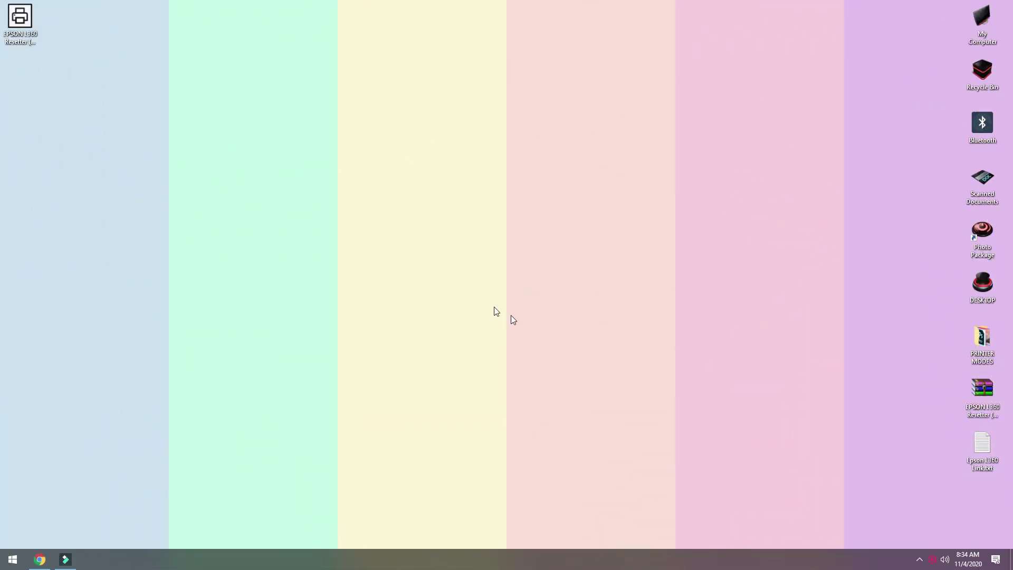
{"action": "right_click", "coordinate": [368, 255]}
{"action": "left_click", "coordinate": [386, 285]}
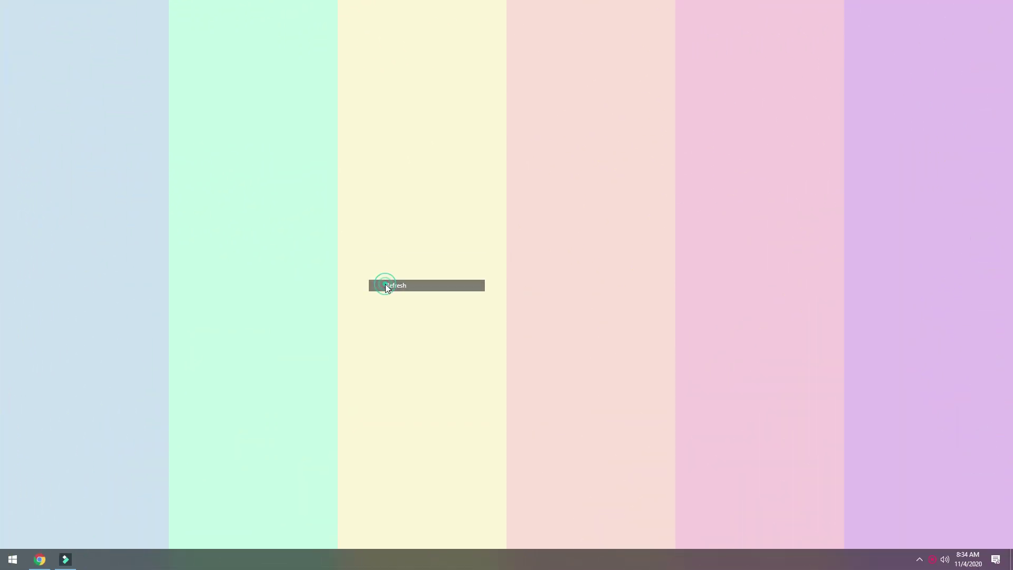
Find Control Panel with the Windows search and open it.
{"action": "left_click", "coordinate": [10, 566]}
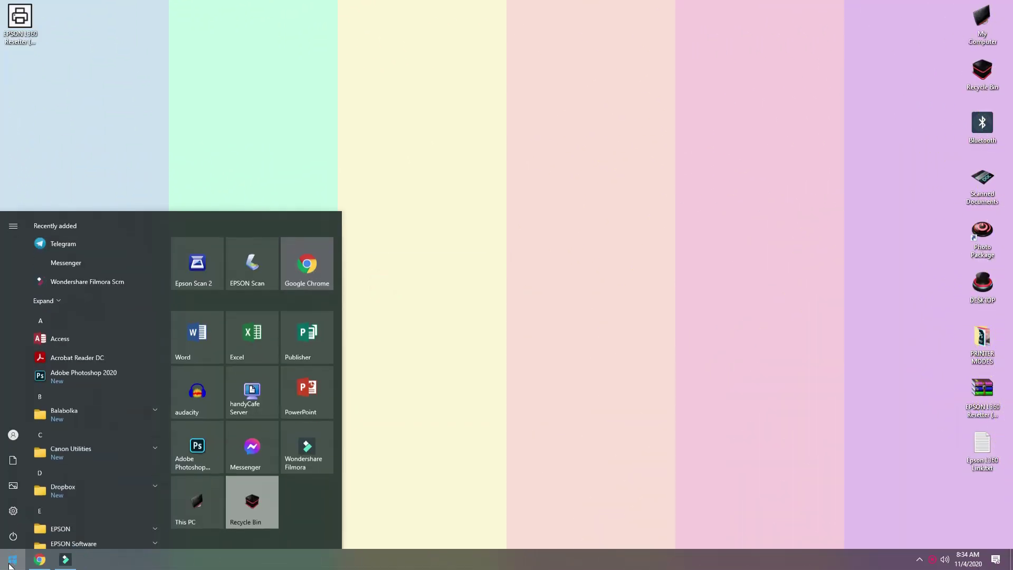
{"action": "type", "text": "contro"}
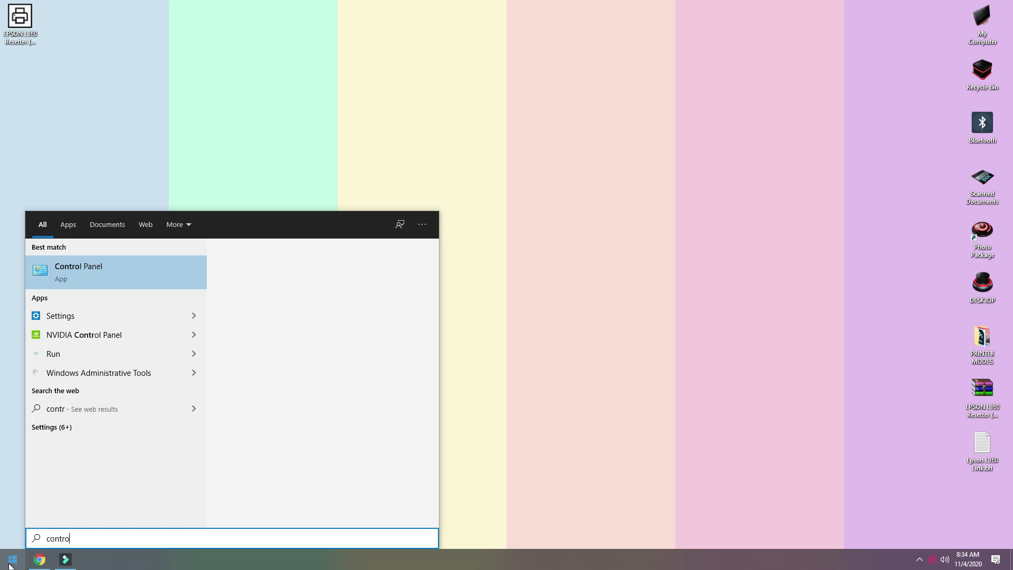
{"action": "type", "text": "l panel"}
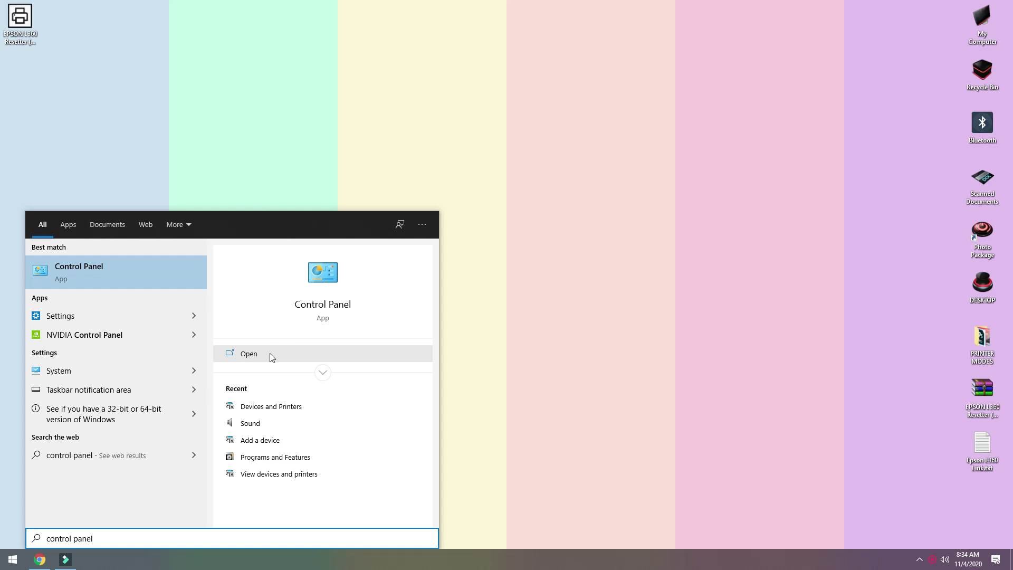
{"action": "left_click", "coordinate": [282, 359]}
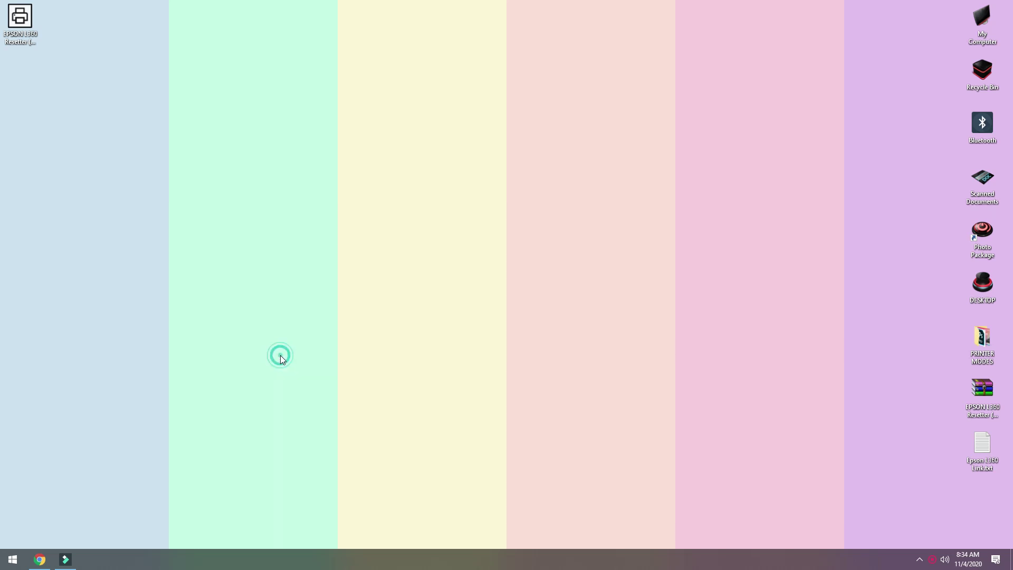
{"action": "mouse_move", "coordinate": [495, 100]}
{"action": "left_mouse_down"}
{"action": "mouse_move", "coordinate": [509, 119]}
{"action": "mouse_move", "coordinate": [502, 110]}
{"action": "left_mouse_up"}
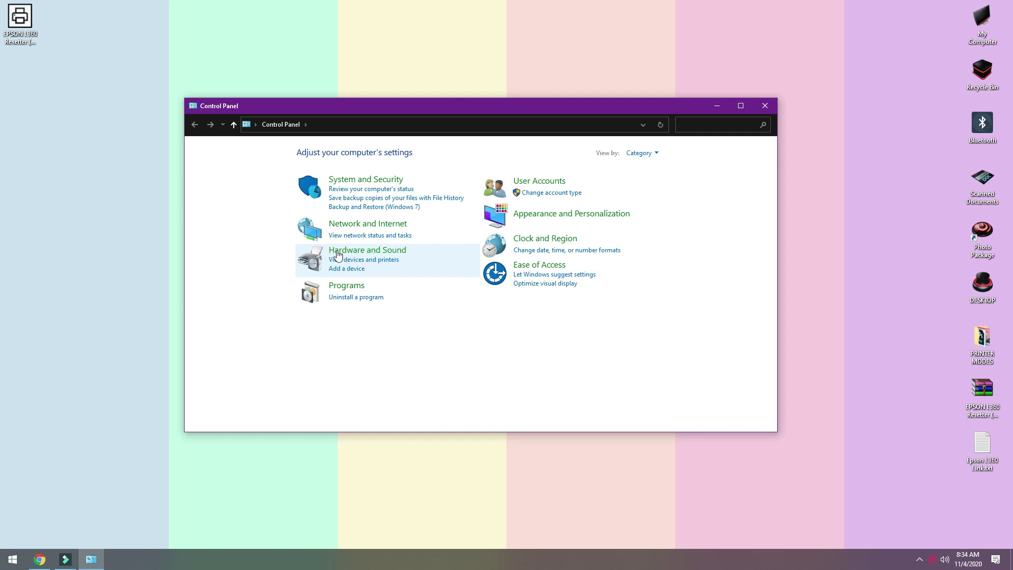
View the L360 Series print queue through Devices and Printers, and minimize the Devices and Printers window.
{"action": "left_click", "coordinate": [363, 252]}
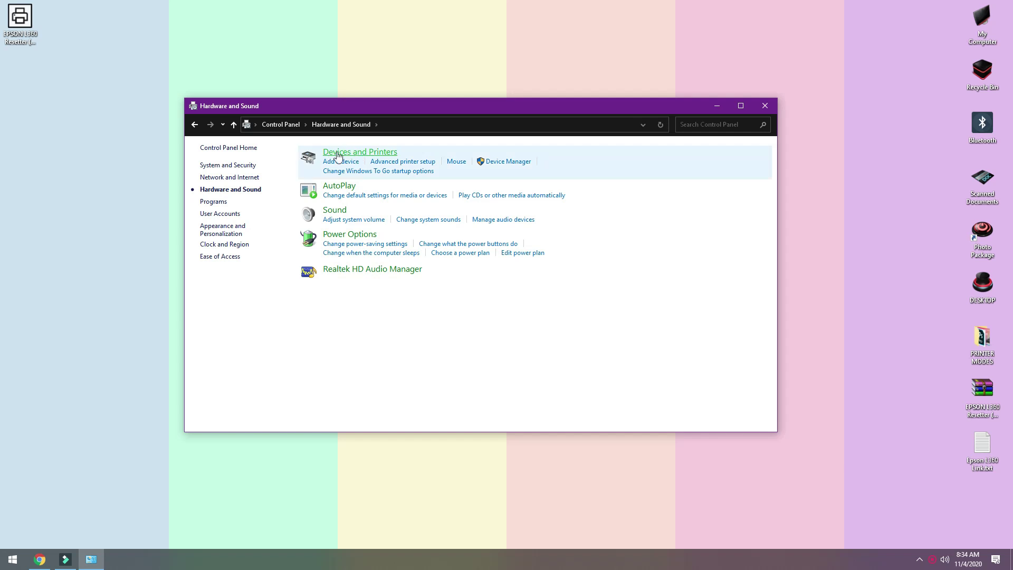
{"action": "left_click", "coordinate": [369, 153]}
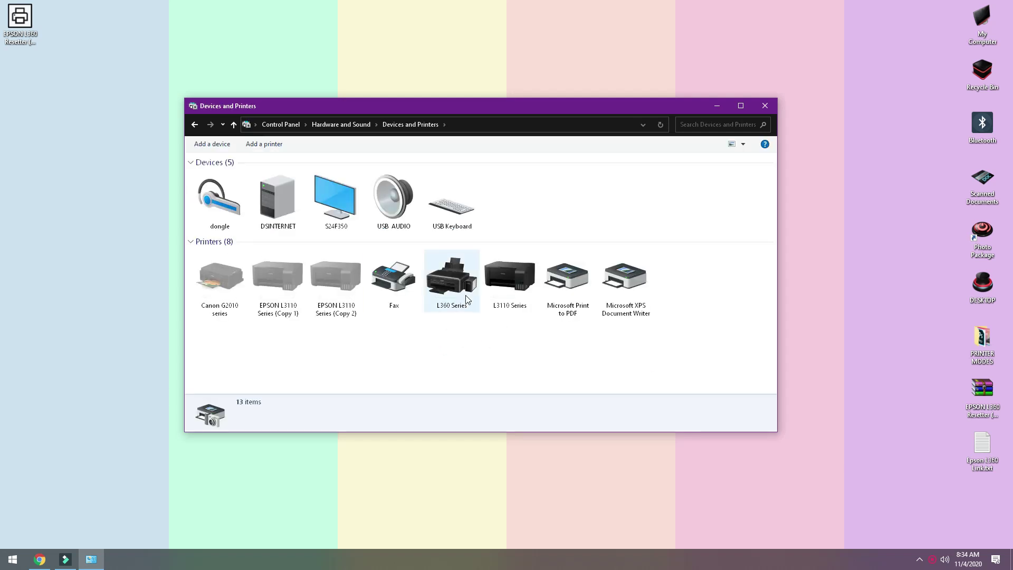
{"action": "left_click", "coordinate": [457, 261]}
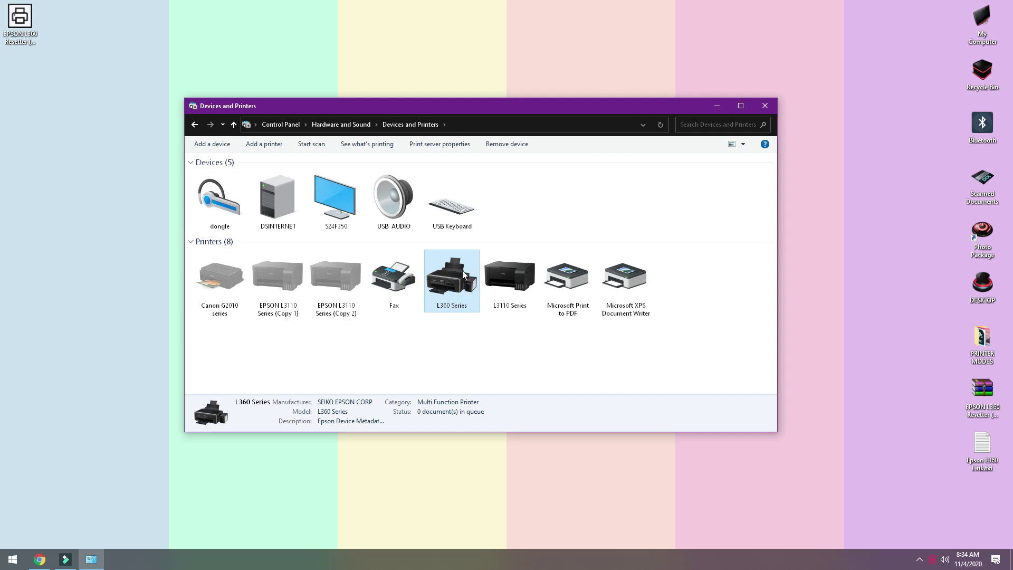
{"action": "right_click", "coordinate": [442, 281]}
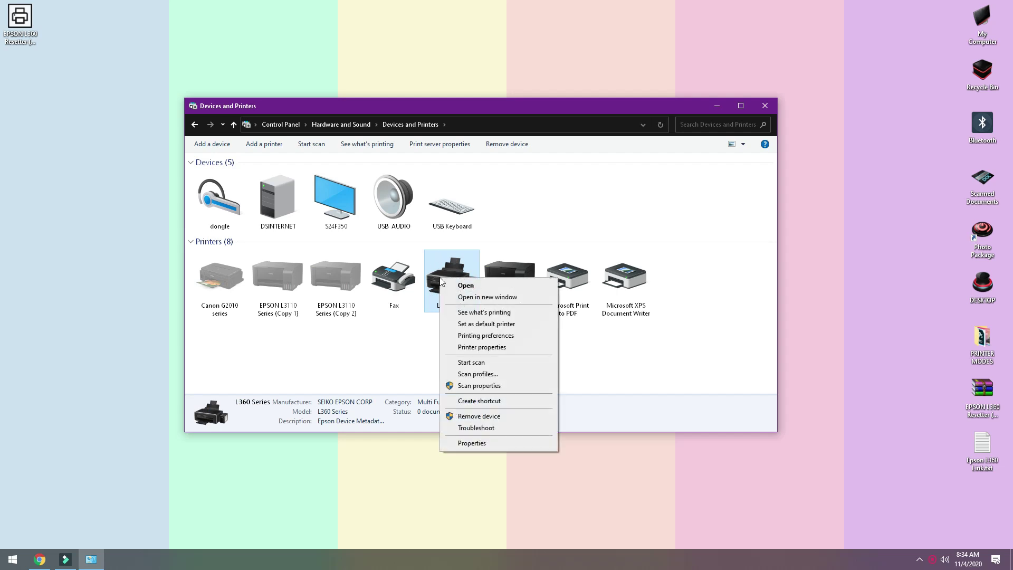
{"action": "left_click", "coordinate": [466, 316]}
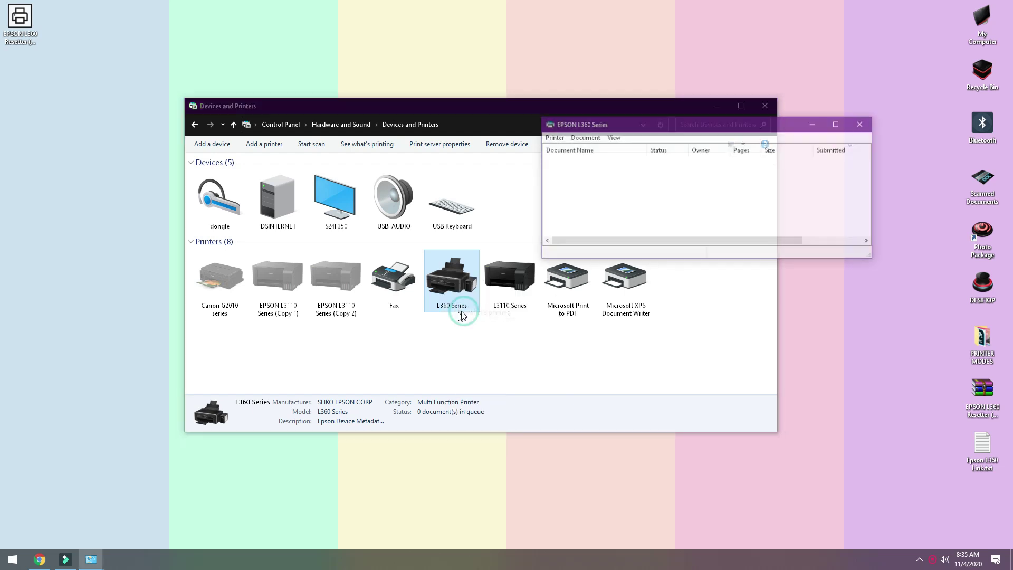
{"action": "left_click", "coordinate": [717, 106]}
{"action": "left_click_drag", "start_coordinate": [751, 128], "coordinate": [513, 191]}
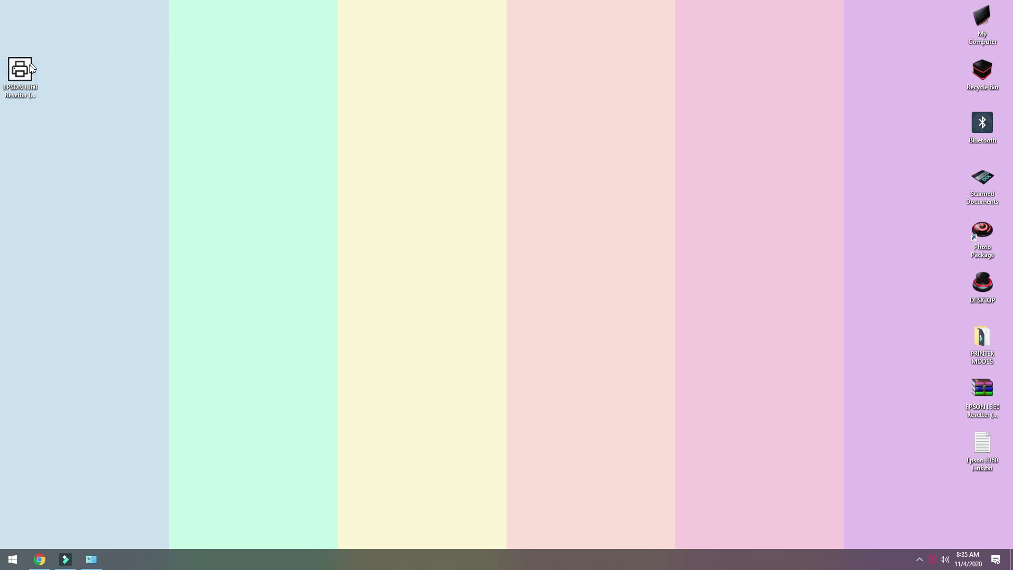
Move the EPSON L360 Resetter file back to the desktop corner, run it as administrator and allow it past the SmartScreen warning.
{"action": "left_click", "coordinate": [26, 67]}
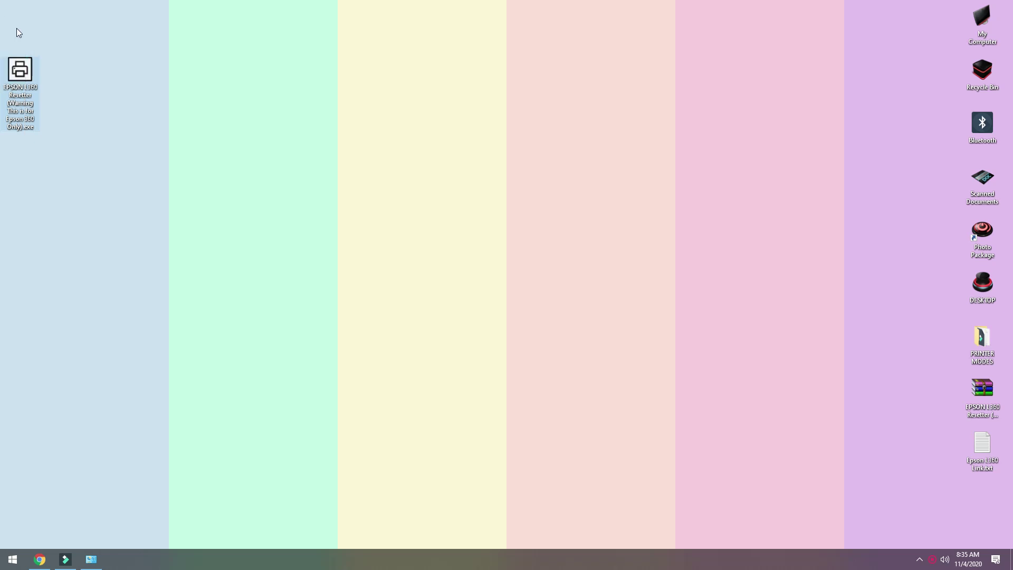
{"action": "left_click_drag", "start_coordinate": [19, 32], "coordinate": [18, 27]}
{"action": "right_click", "coordinate": [17, 26]}
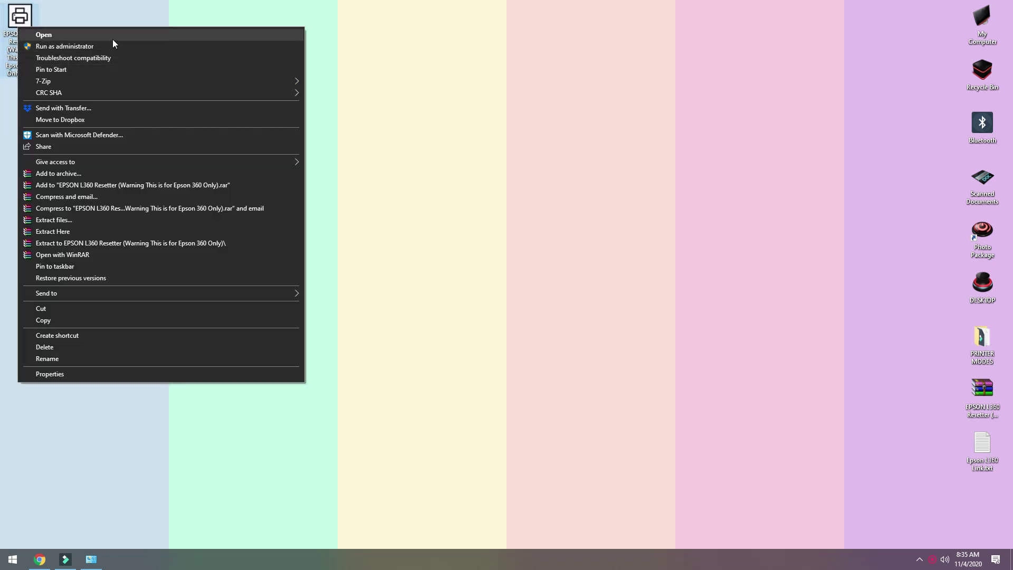
{"action": "left_click", "coordinate": [48, 48]}
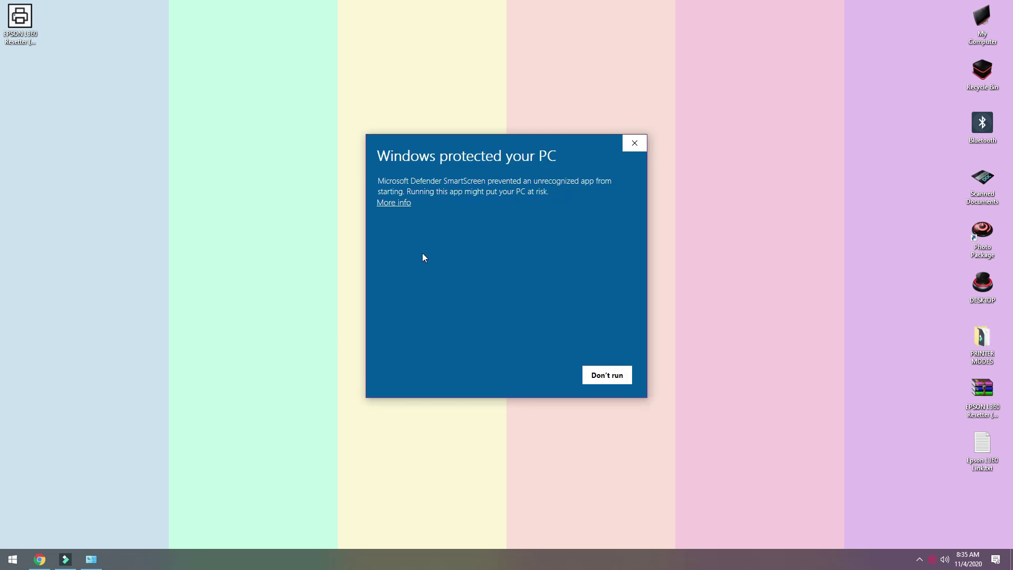
{"action": "left_click", "coordinate": [390, 204]}
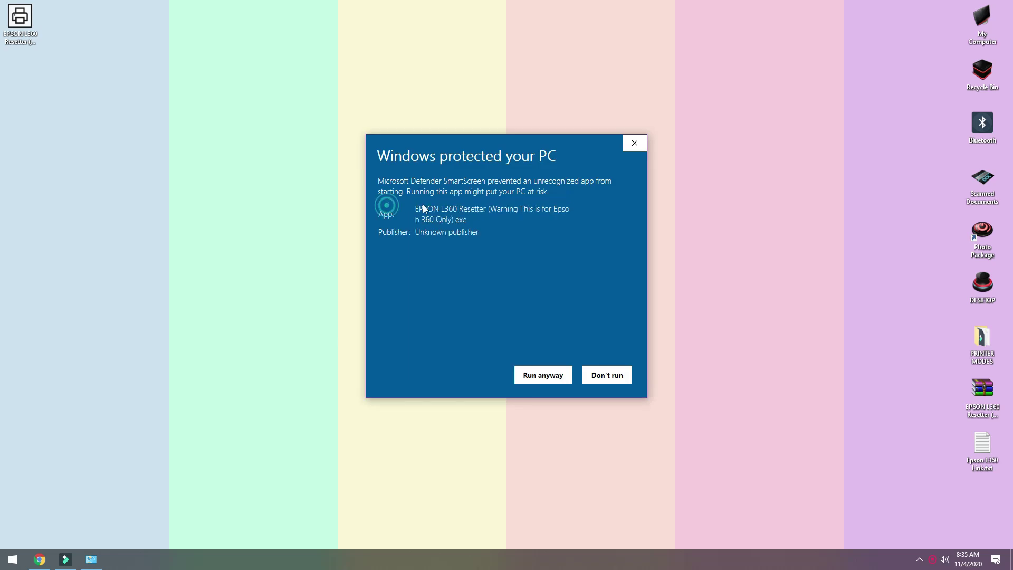
{"action": "left_click", "coordinate": [549, 377]}
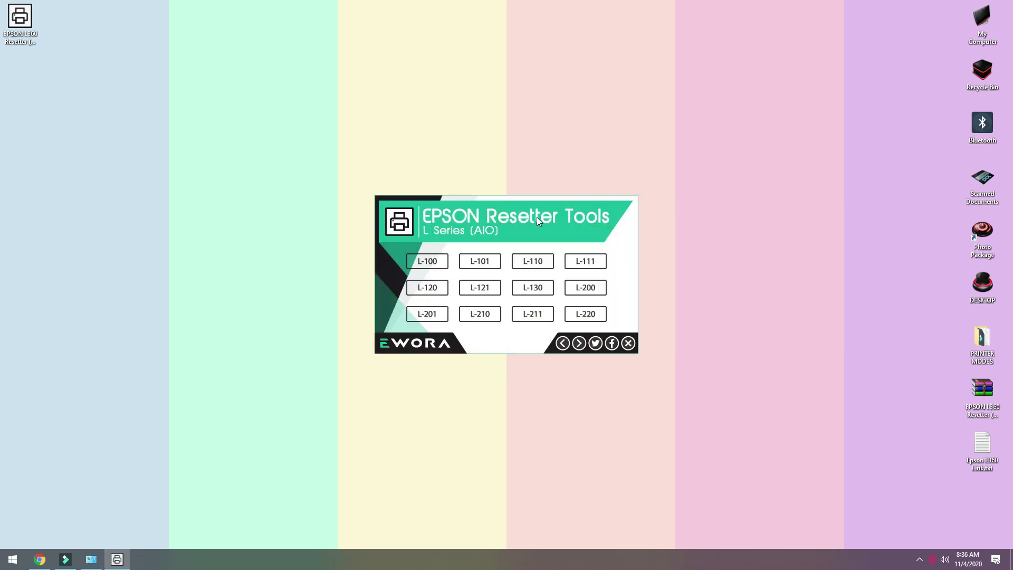
Launch the L-360 resetter from page 2 of EPSON Resetter Tools and dismiss the model selection window.
{"action": "left_click", "coordinate": [579, 344]}
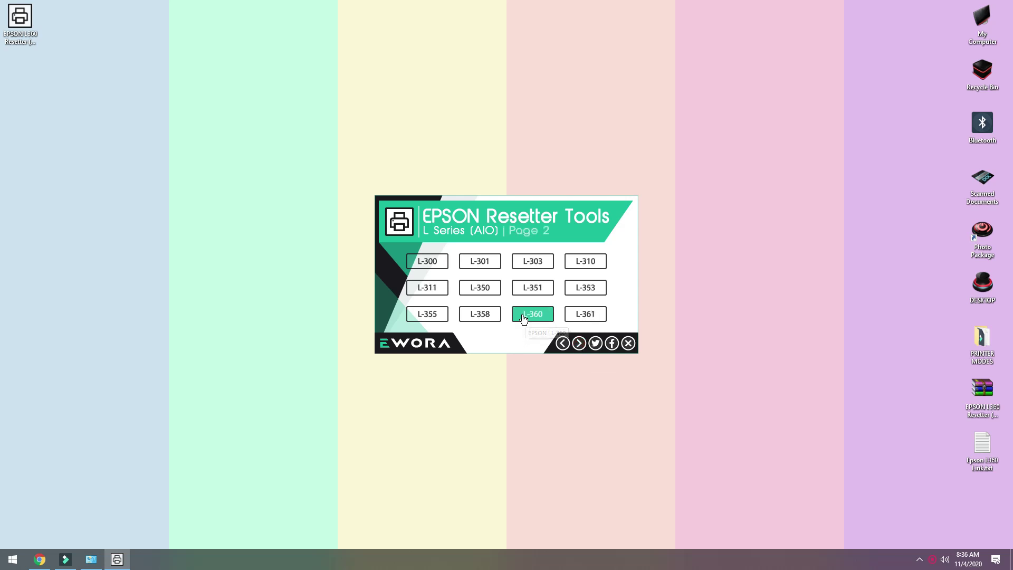
{"action": "left_click", "coordinate": [526, 316]}
{"action": "left_click", "coordinate": [628, 344]}
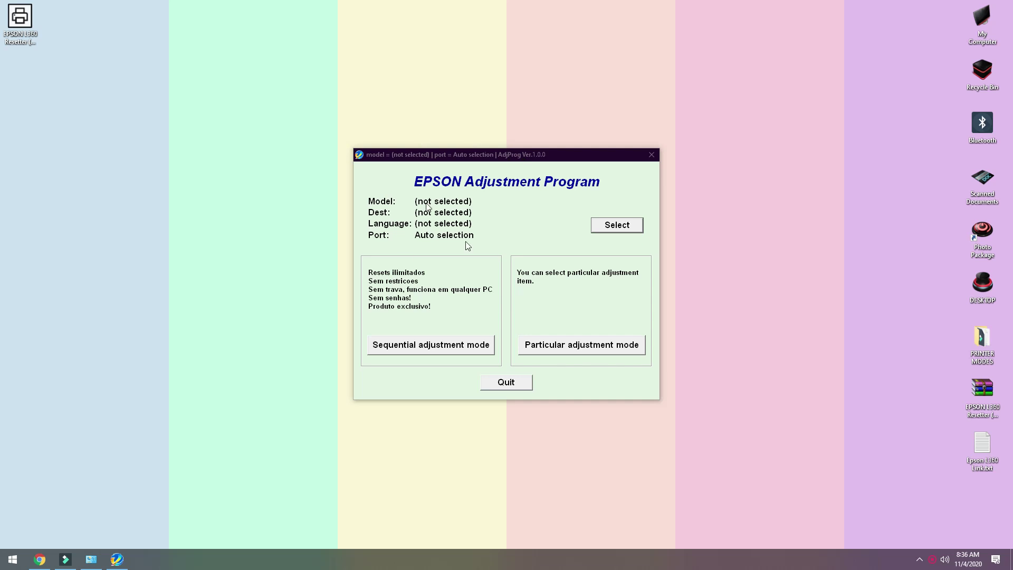
Set the Adjustment Program's model to L360 and its port to USB002 (L360 Series).
{"action": "left_click", "coordinate": [629, 229]}
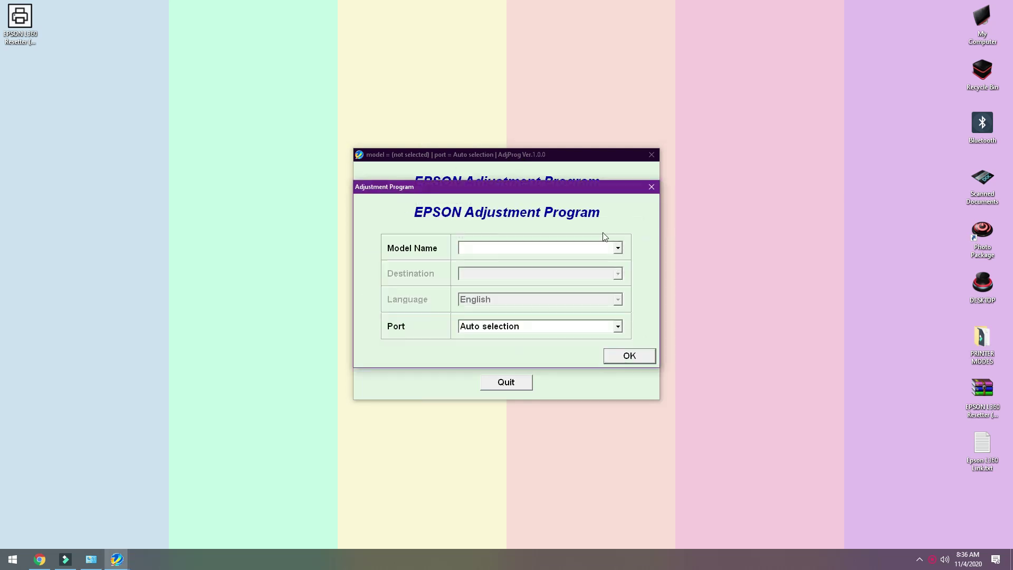
{"action": "left_click", "coordinate": [545, 249]}
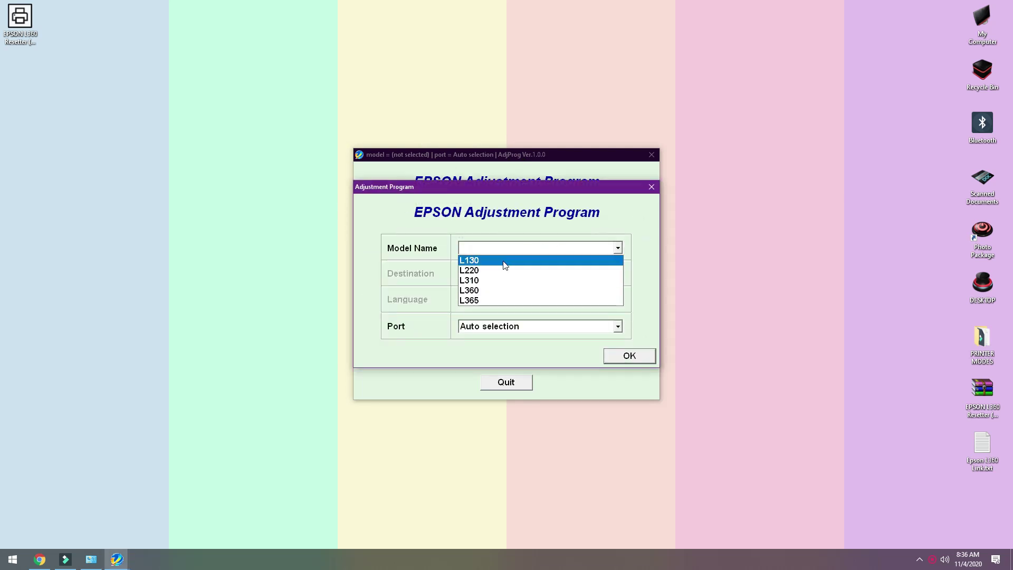
{"action": "left_click", "coordinate": [495, 292]}
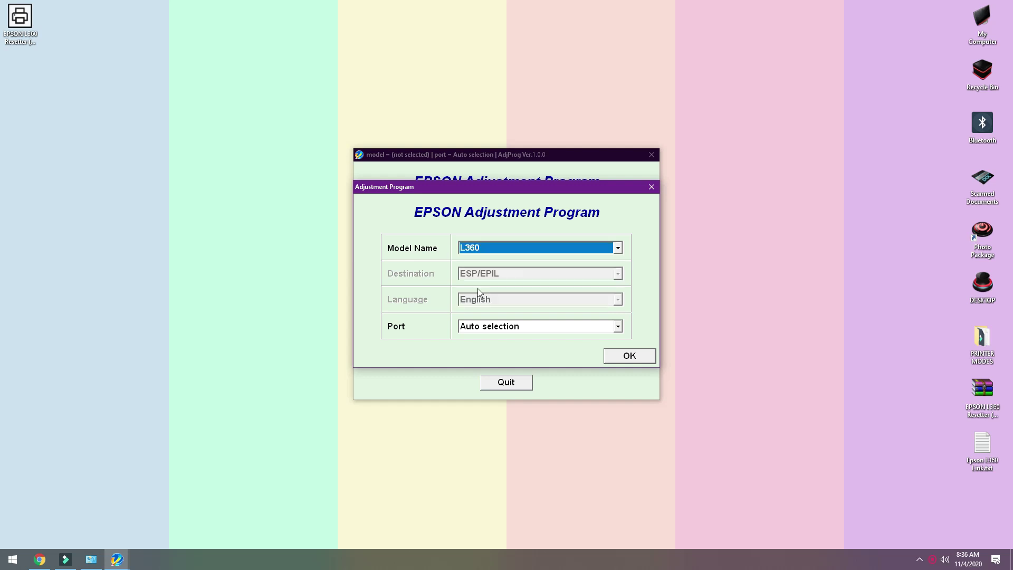
{"action": "left_click", "coordinate": [565, 332]}
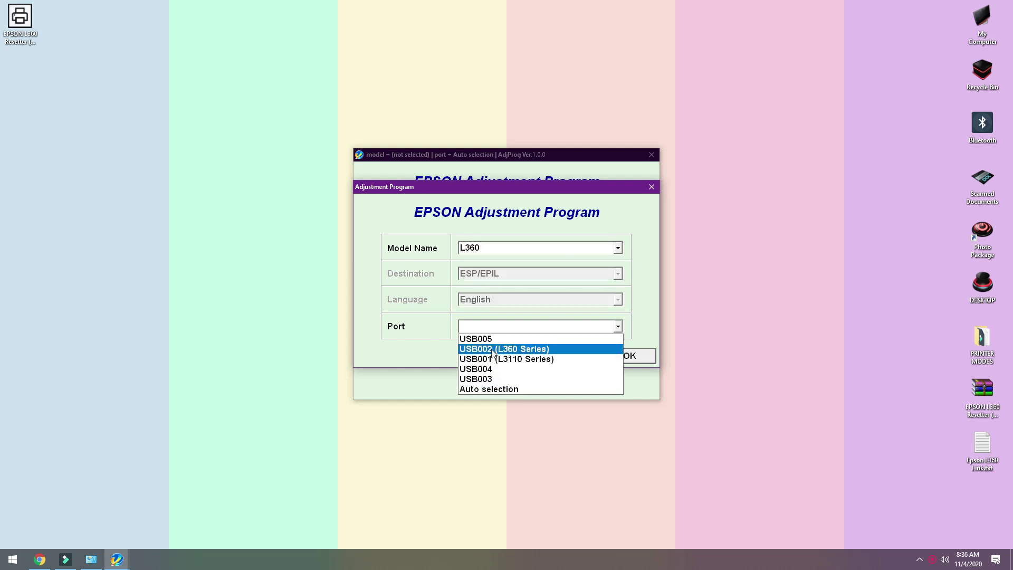
{"action": "left_click", "coordinate": [514, 351]}
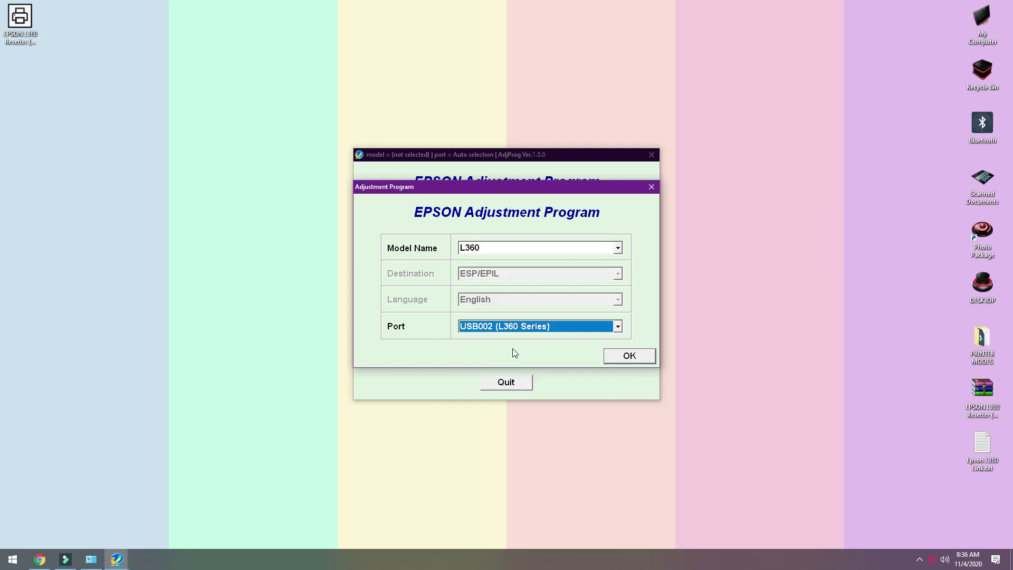
{"action": "left_click", "coordinate": [631, 357]}
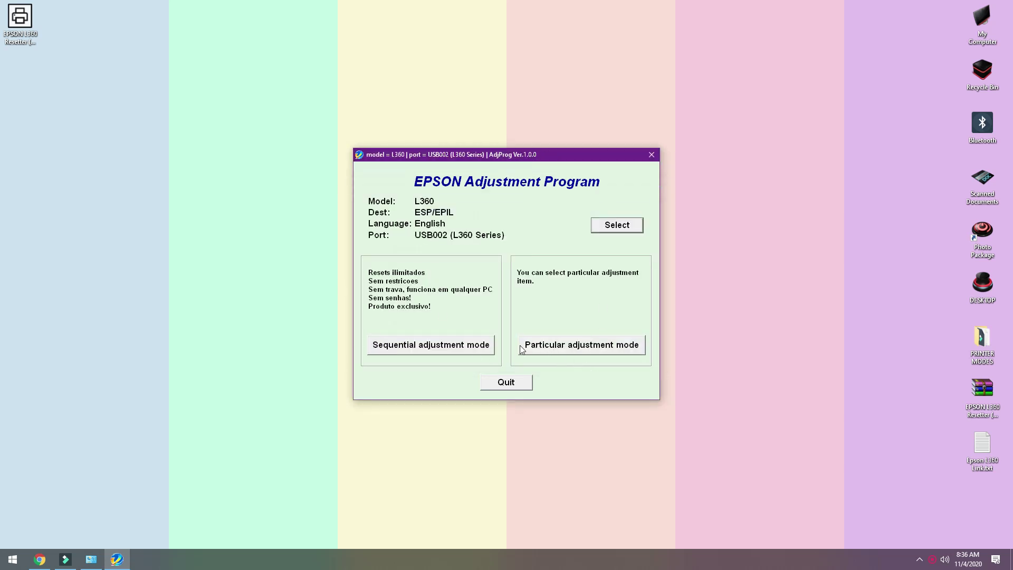
Enter Particular adjustment mode and open the Waste ink pad counter item under Maintenance.
{"action": "left_click", "coordinate": [571, 346]}
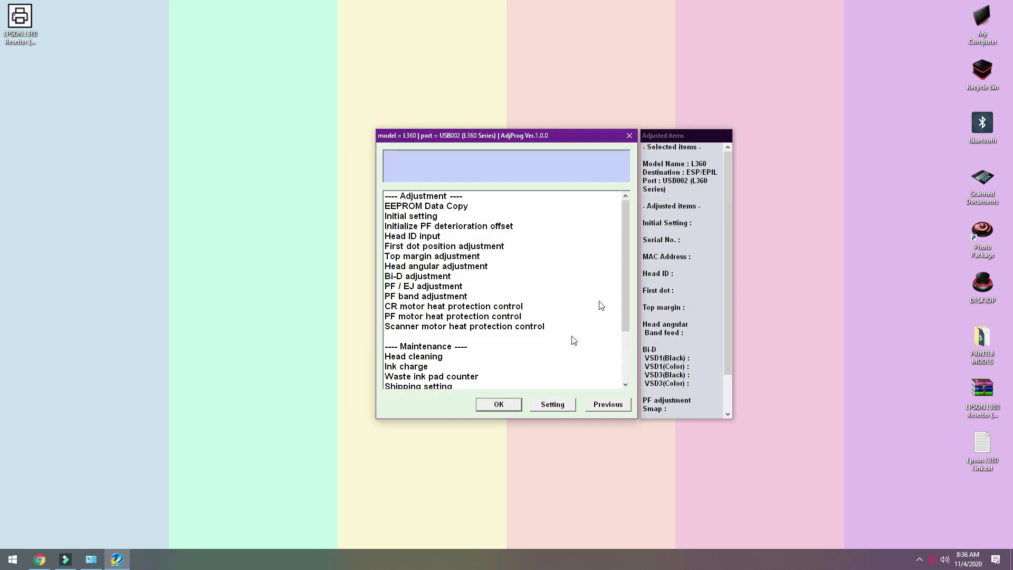
{"action": "left_click_drag", "start_coordinate": [626, 223], "coordinate": [634, 276]}
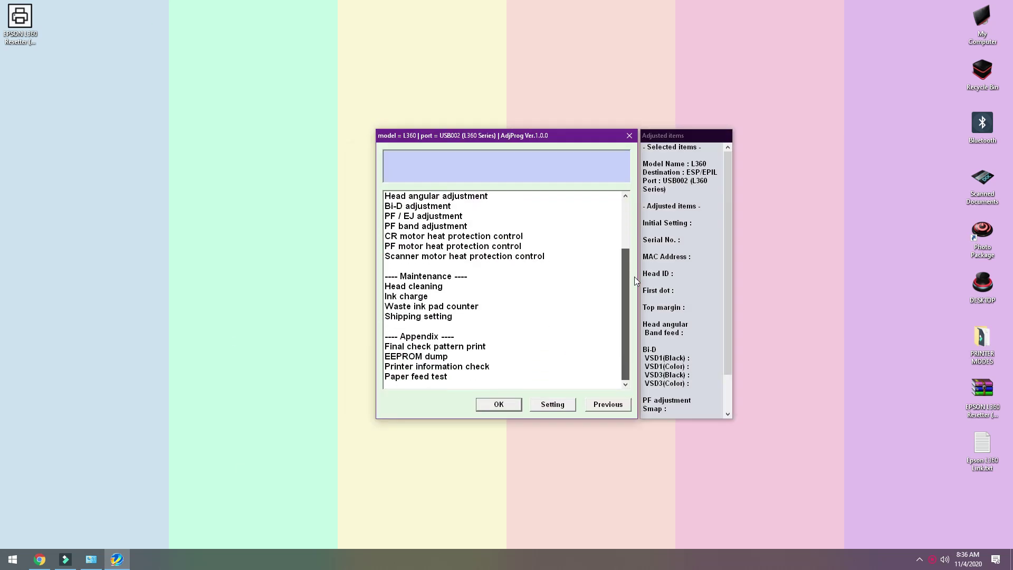
{"action": "left_click", "coordinate": [475, 277]}
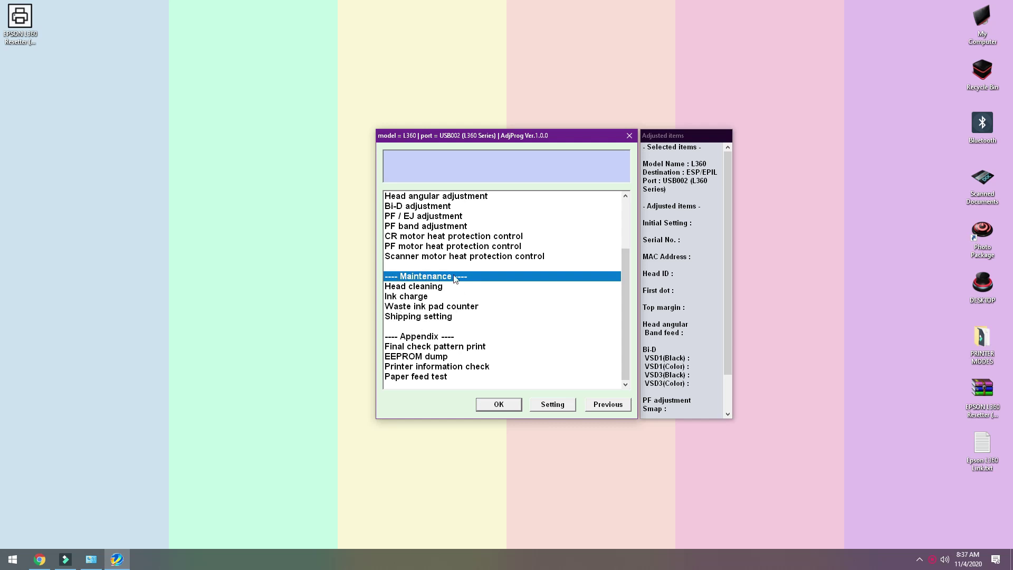
{"action": "left_click", "coordinate": [408, 309]}
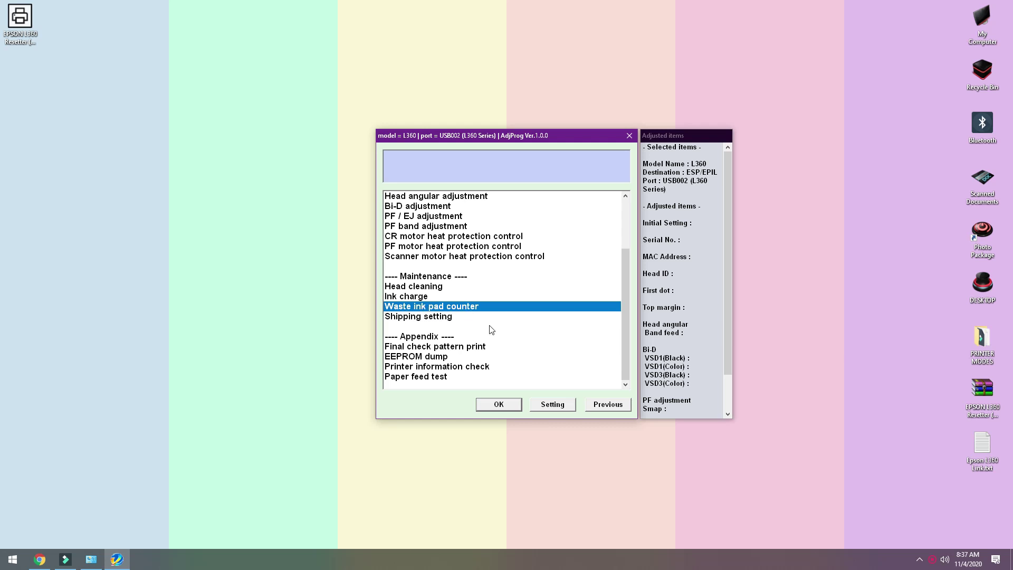
{"action": "left_click", "coordinate": [499, 405]}
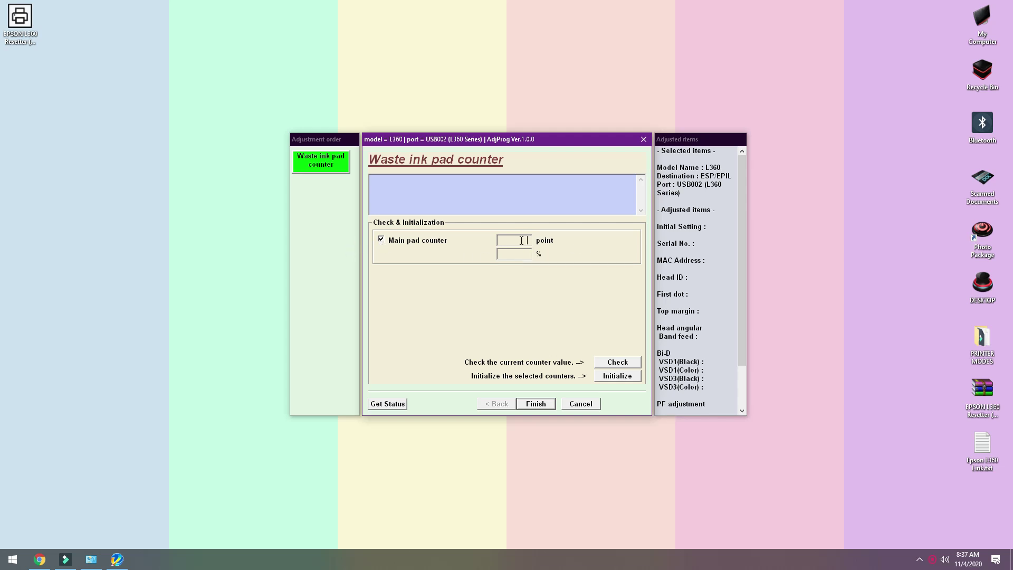
Check the current value of the main pad counter.
{"action": "left_click", "coordinate": [616, 362]}
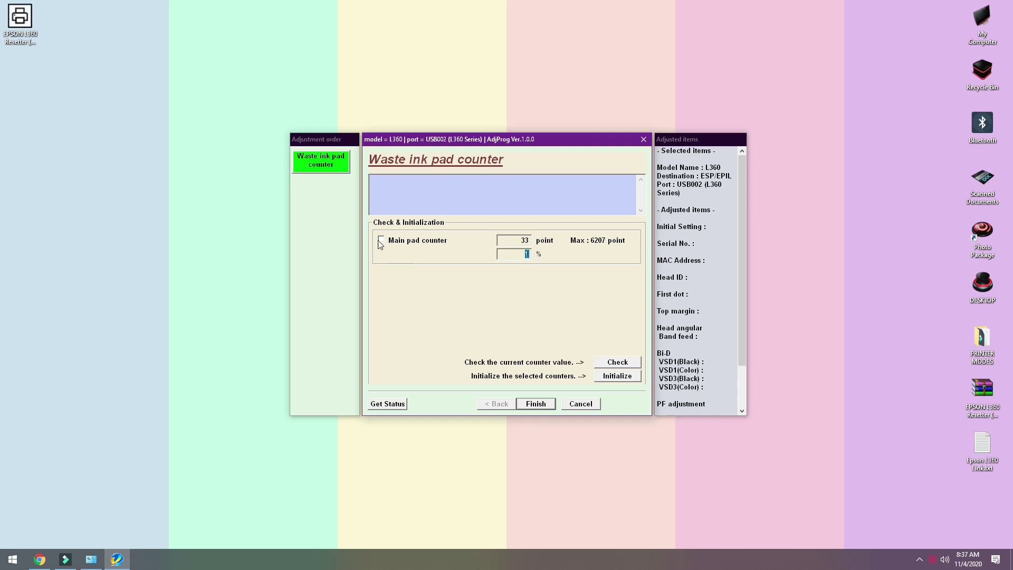
{"action": "key", "text": "Tab"}
{"action": "key", "text": "Tab"}
{"action": "left_click", "coordinate": [617, 362]}
Initialize the selected main pad counter, and acknowledge the requests to turn off and reboot the printer.
{"action": "left_click", "coordinate": [627, 380]}
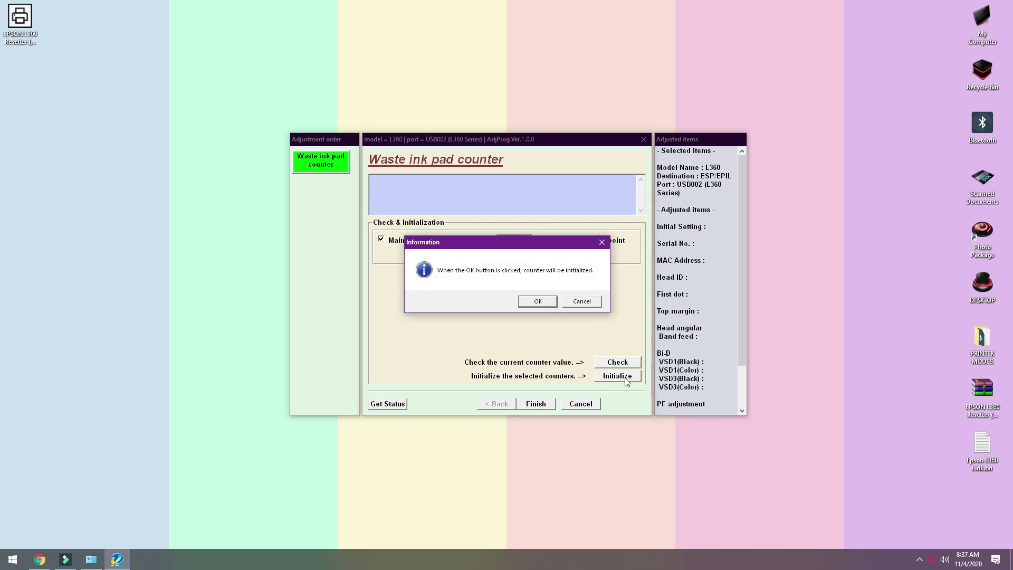
{"action": "left_click", "coordinate": [539, 305]}
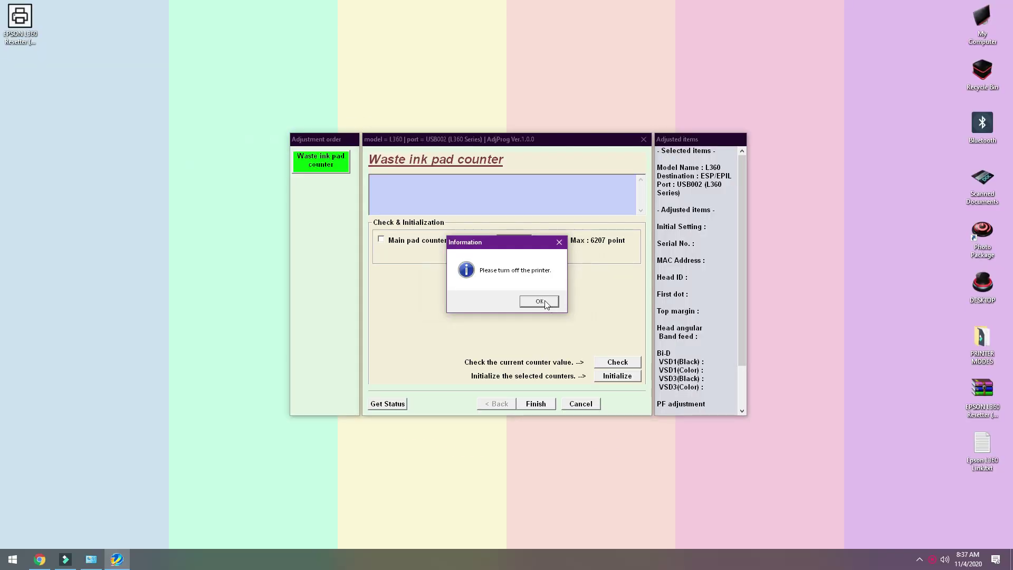
{"action": "left_click", "coordinate": [546, 305]}
{"action": "left_click", "coordinate": [554, 302]}
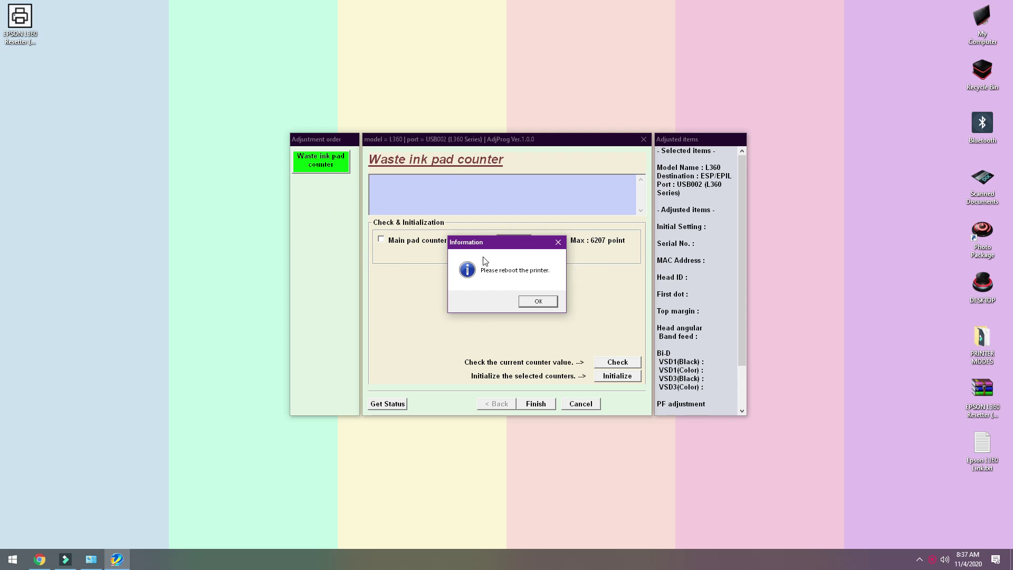
{"action": "left_click", "coordinate": [538, 302]}
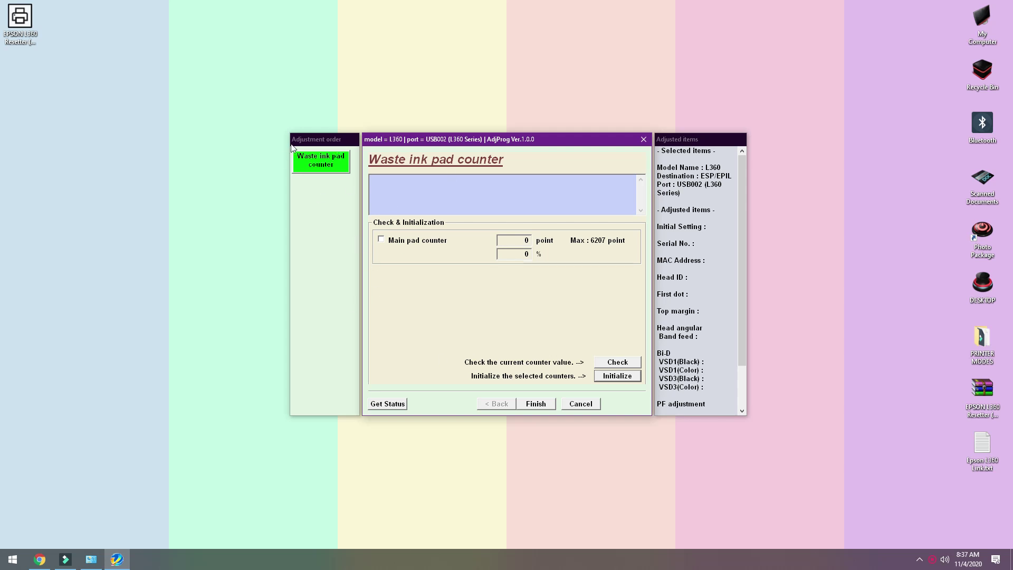
Reselect the main pad counter and recheck its point and percentage values after the initialization.
{"action": "left_click", "coordinate": [381, 239]}
{"action": "left_click", "coordinate": [726, 142]}
{"action": "left_click", "coordinate": [714, 321]}
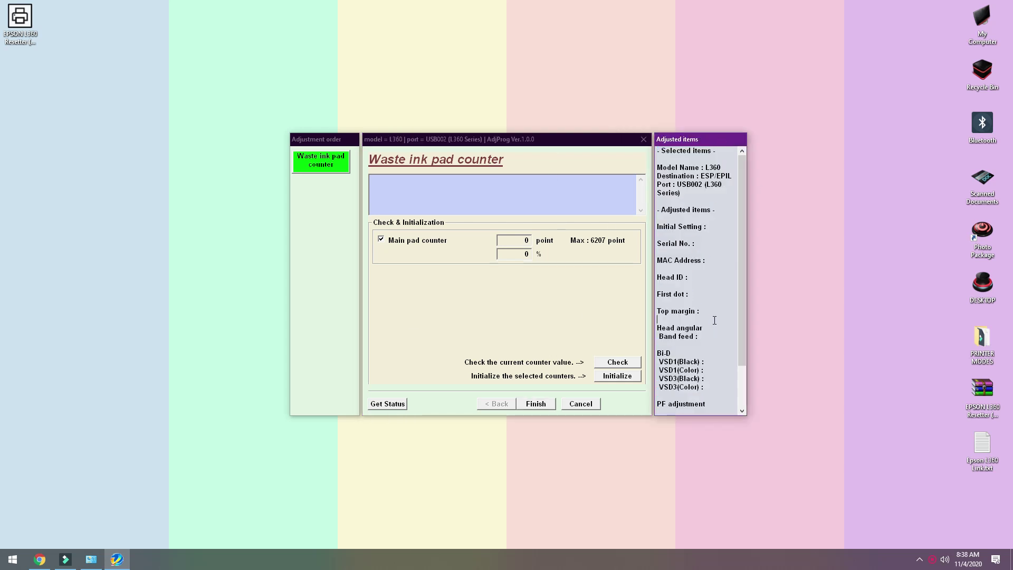
{"action": "scroll", "coordinate": [716, 318], "scroll_direction": "down", "scroll_amount": 2}
{"action": "scroll", "coordinate": [716, 318], "scroll_direction": "up", "scroll_amount": 2}
{"action": "left_click", "coordinate": [612, 364]}
{"action": "left_click", "coordinate": [504, 309]}
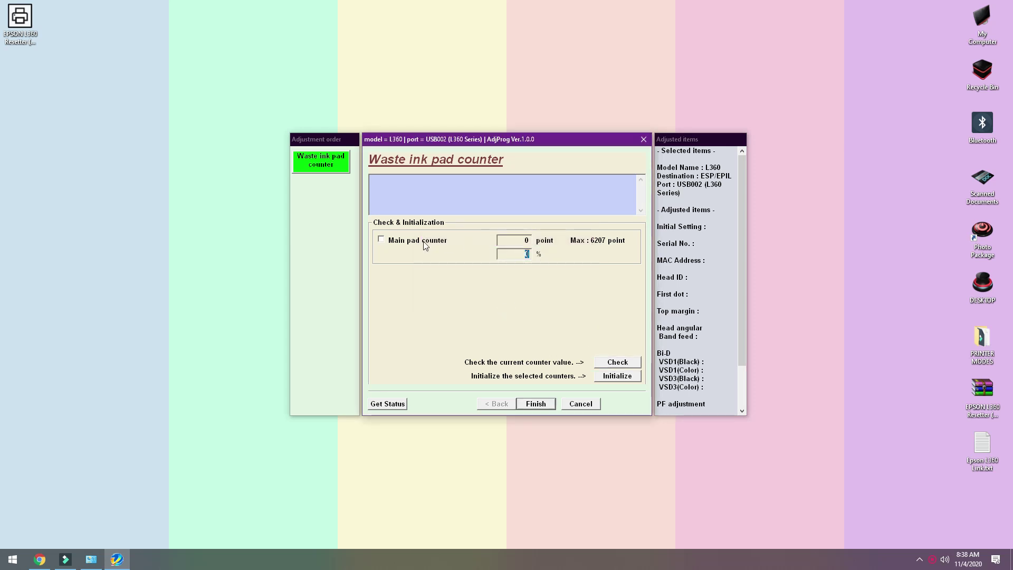
{"action": "left_click", "coordinate": [381, 240]}
{"action": "left_click", "coordinate": [618, 362]}
{"action": "left_click", "coordinate": [526, 242]}
{"action": "left_click_drag", "start_coordinate": [524, 255], "coordinate": [545, 256]}
{"action": "left_click_drag", "start_coordinate": [523, 242], "coordinate": [553, 256]}
Close the waste ink pad counter and adjustment windows, exit the Adjustment Program, and refresh the desktop.
{"action": "left_click", "coordinate": [644, 141]}
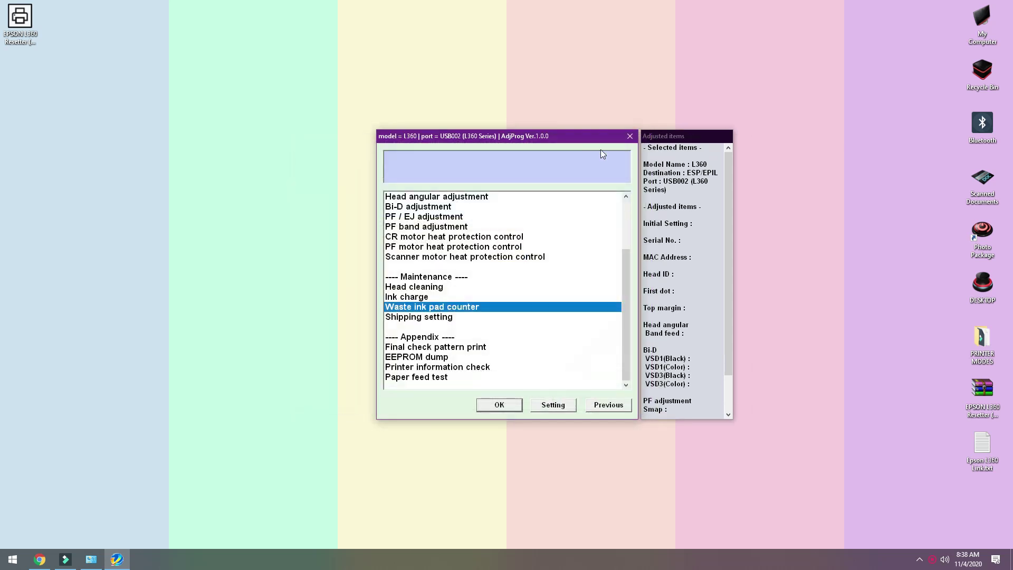
{"action": "left_click", "coordinate": [609, 131]}
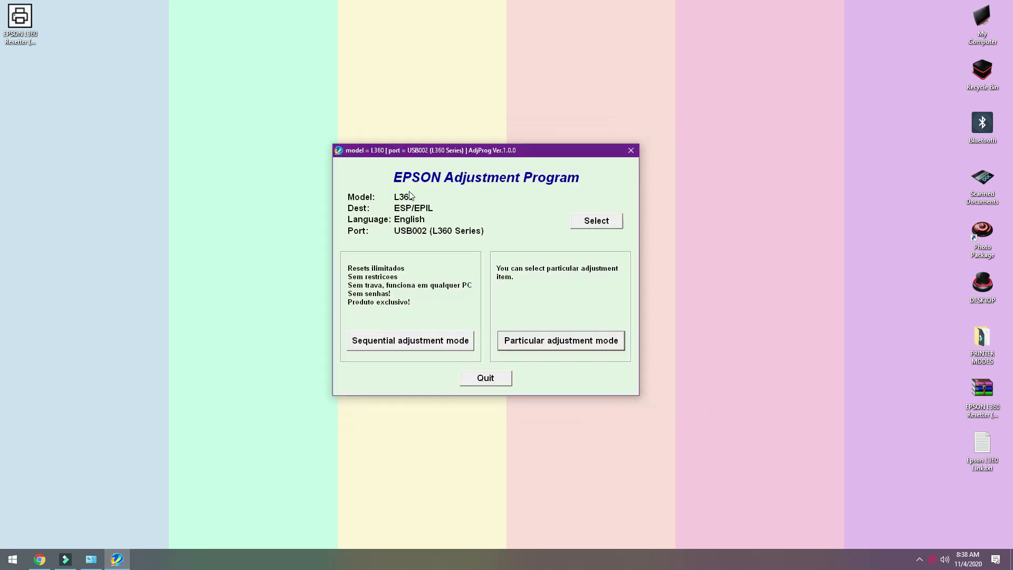
{"action": "left_click", "coordinate": [630, 151]}
{"action": "right_click", "coordinate": [416, 245]}
{"action": "left_click", "coordinate": [452, 276]}
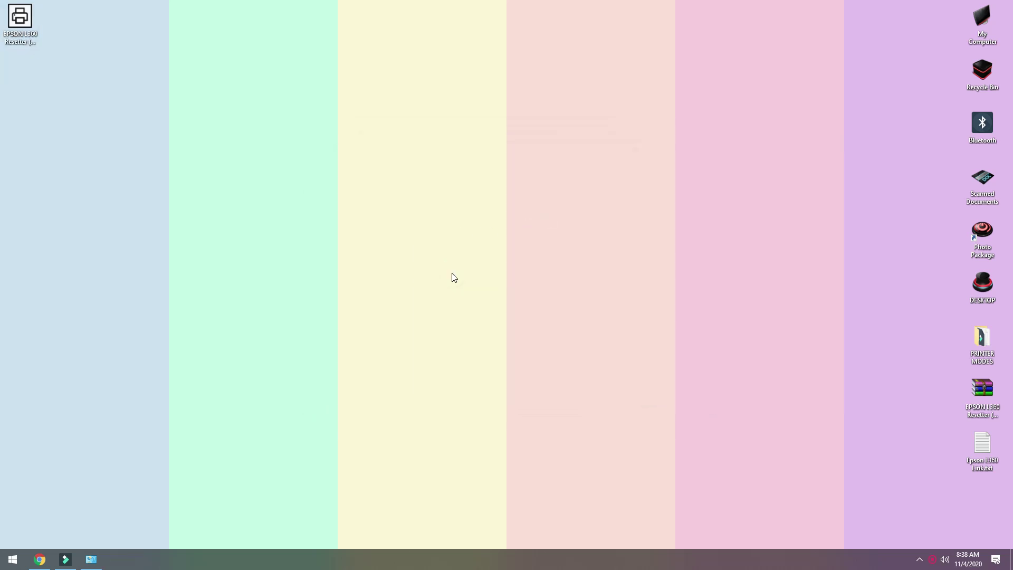